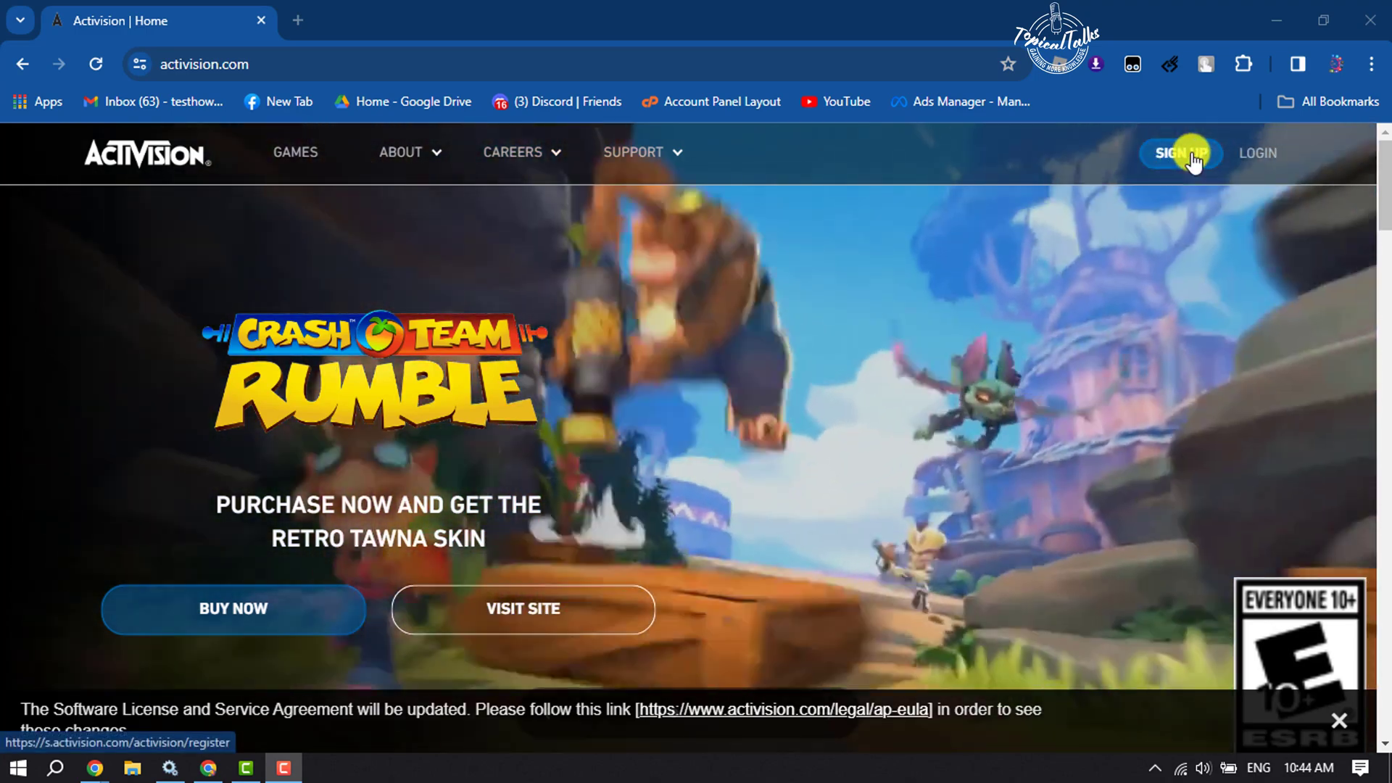
- Start registration by entering the Gmail address in both email fields and signing up
{"action": "left_click", "coordinate": [1179, 166]}
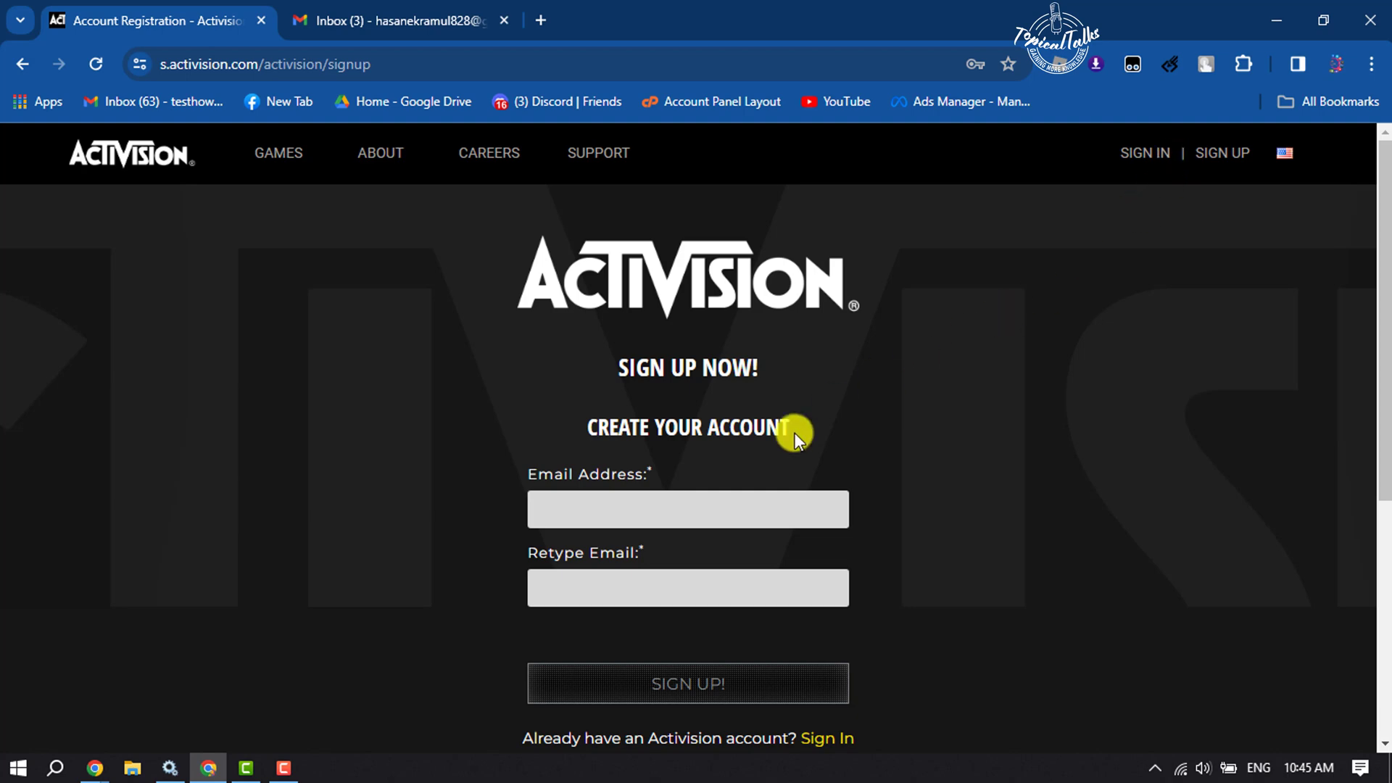
{"action": "left_click", "coordinate": [648, 499]}
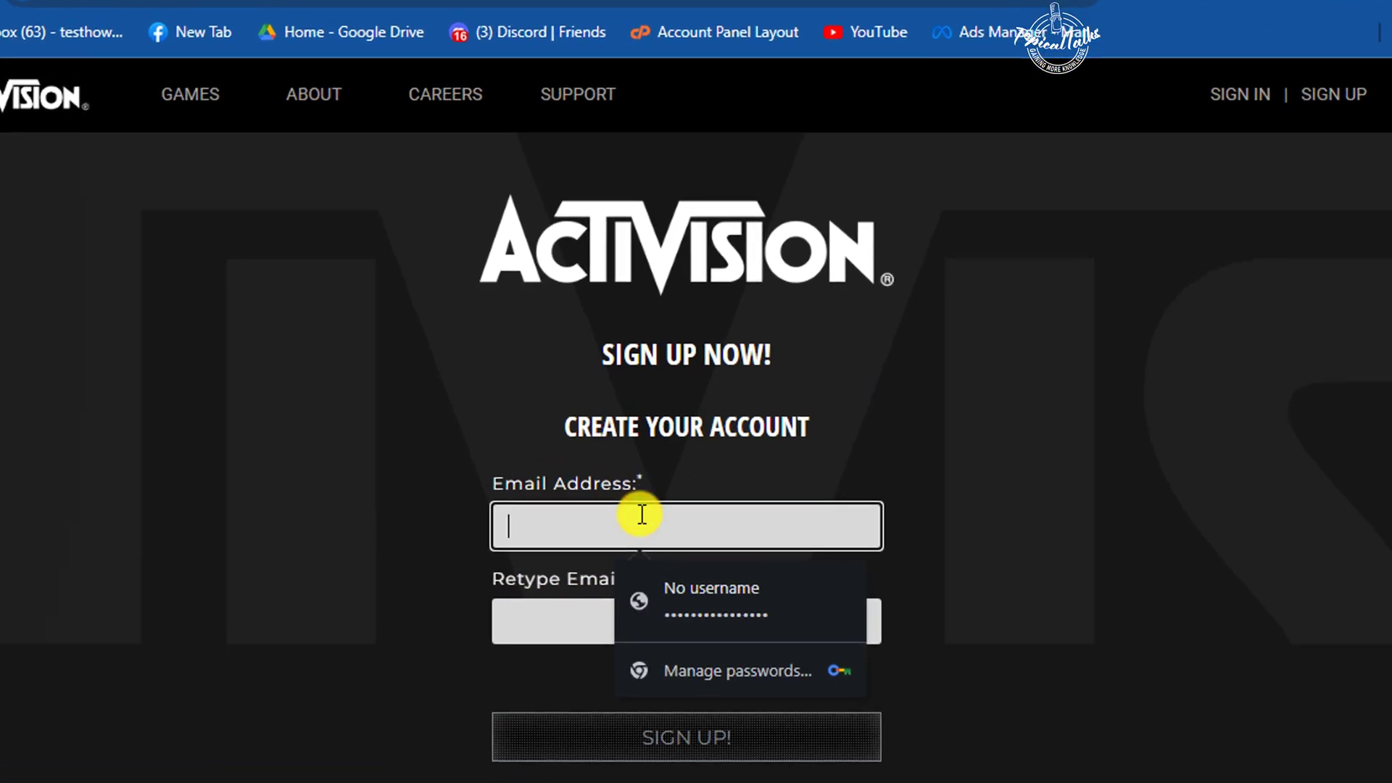
{"action": "key", "text": "ctrl+v"}
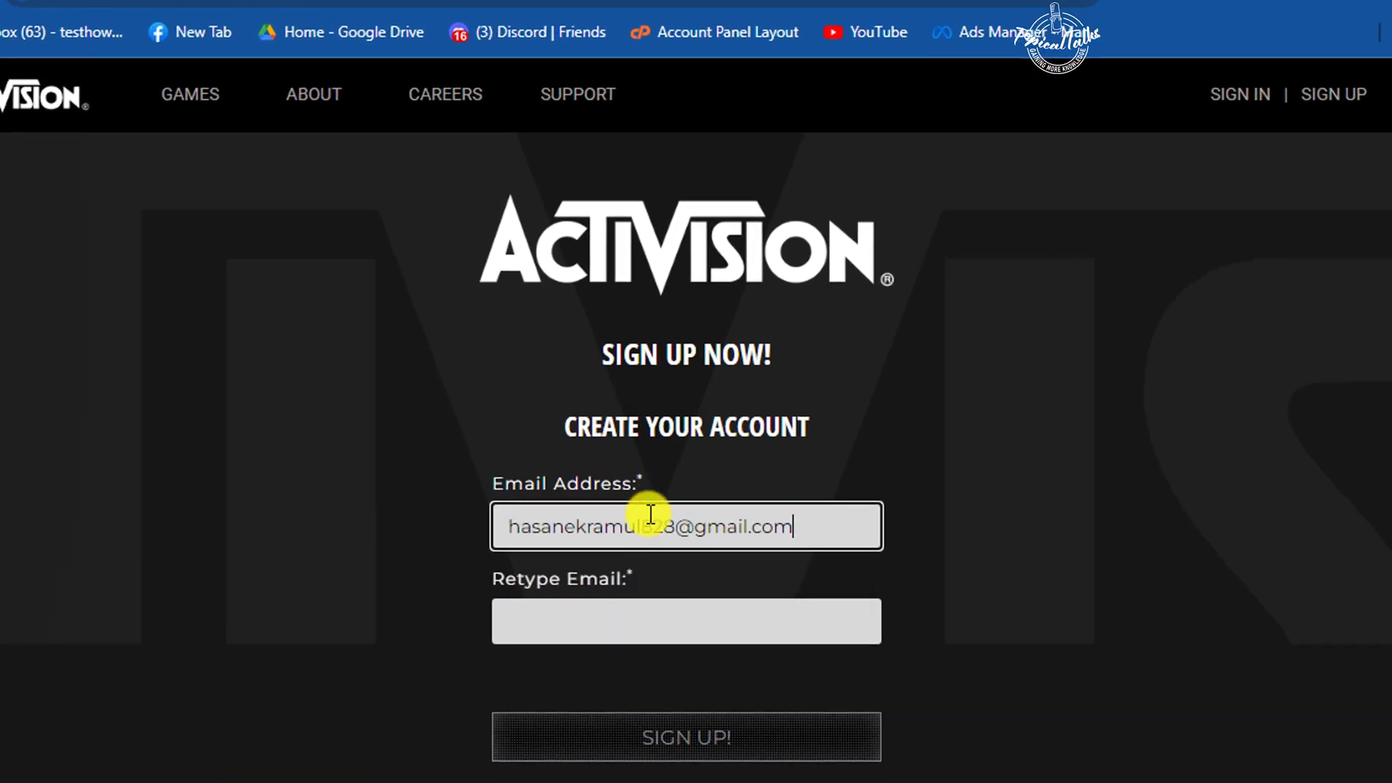
{"action": "left_click", "coordinate": [611, 631]}
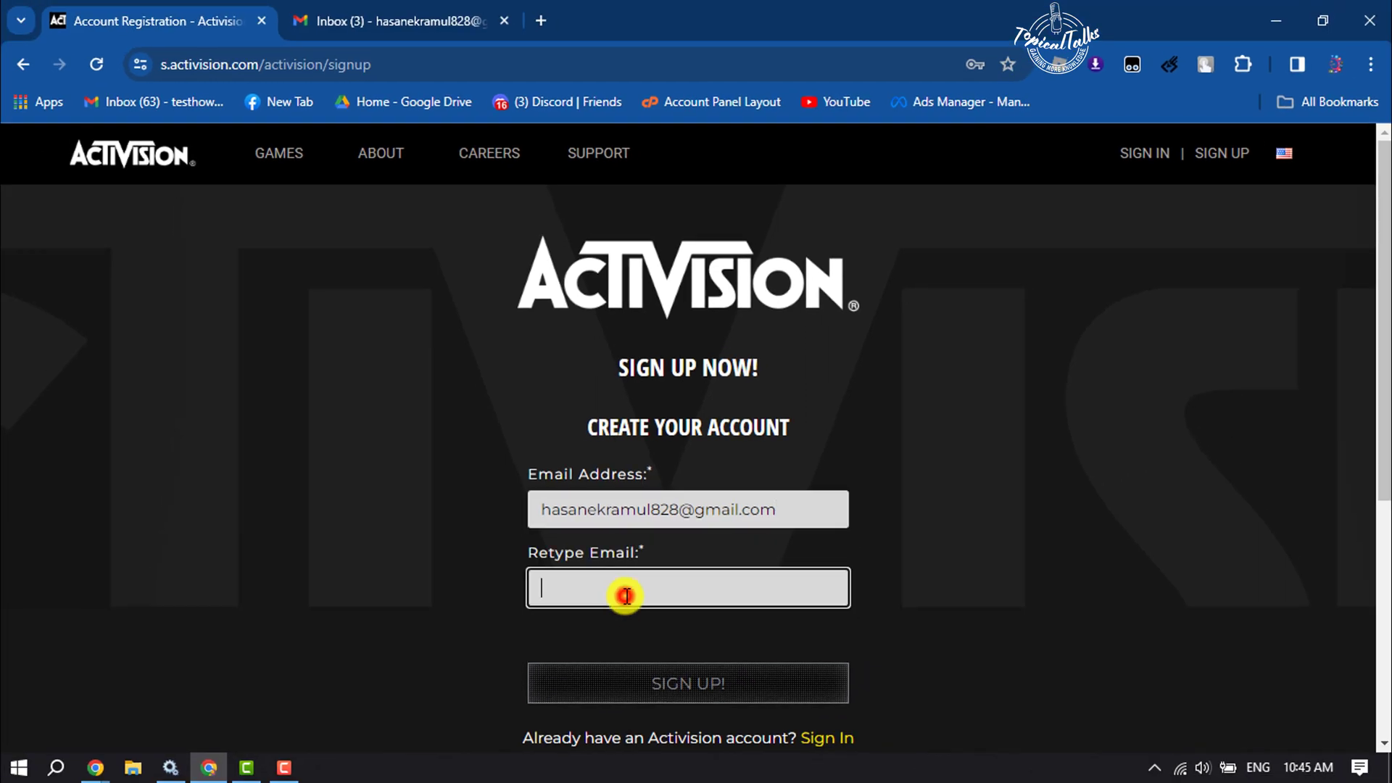
{"action": "key", "text": "ctrl+v"}
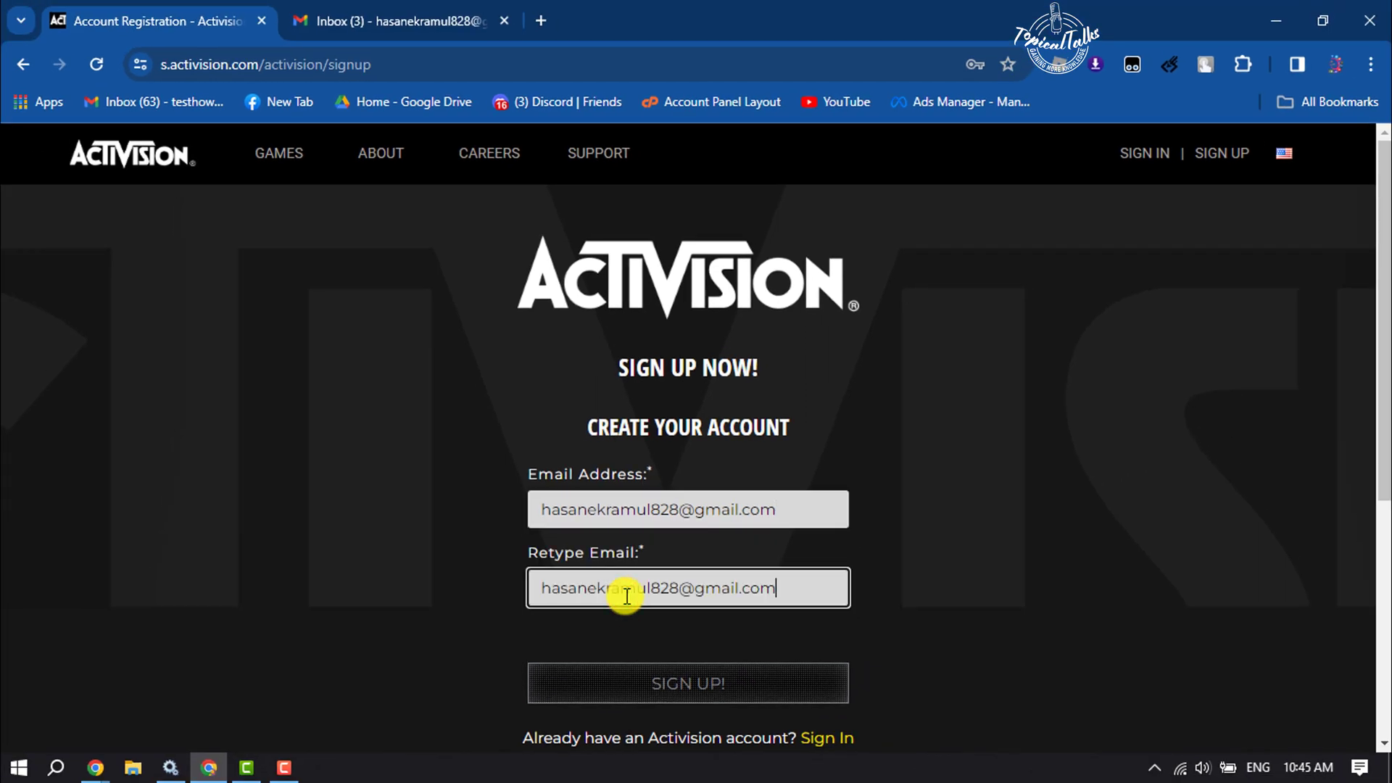
{"action": "left_click", "coordinate": [634, 681]}
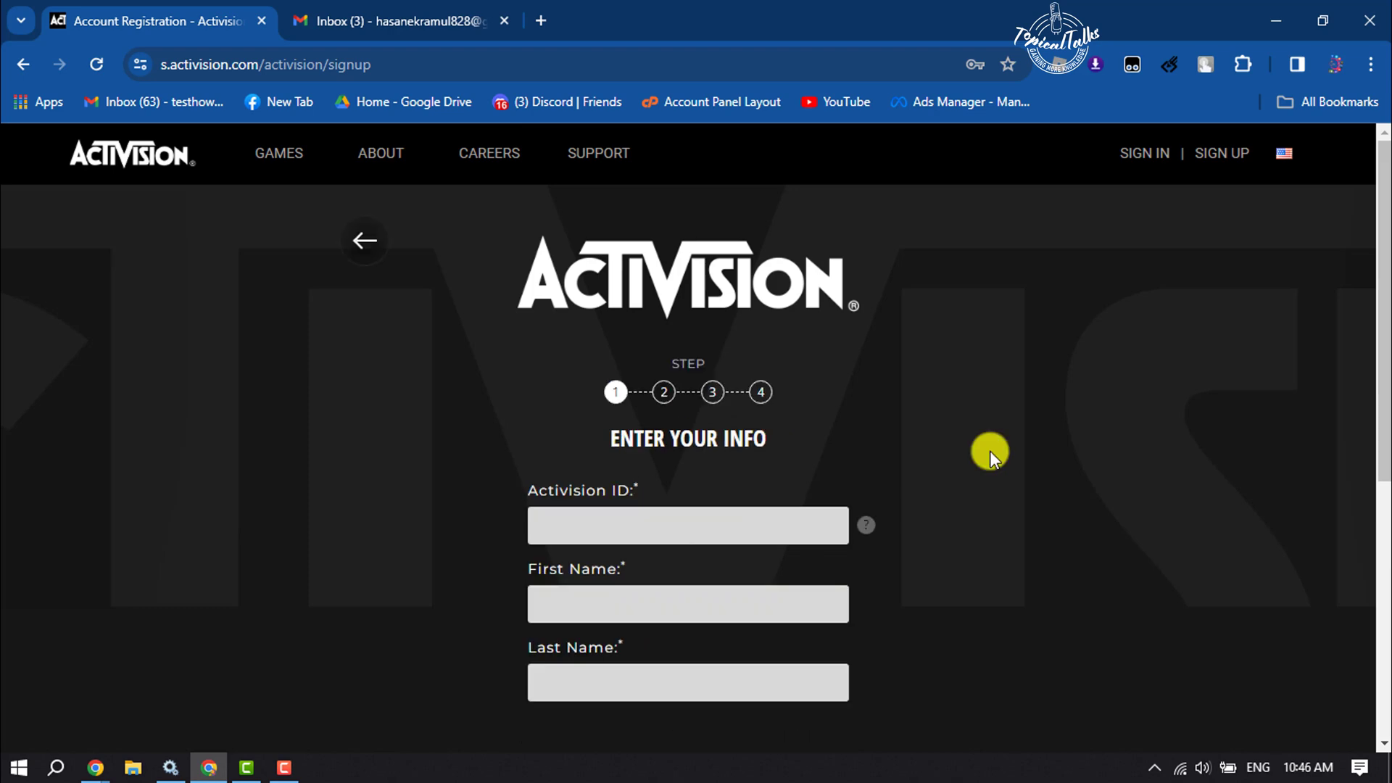
- Enter the chosen Activision ID after reading the ID rules in the help note
{"action": "left_click", "coordinate": [692, 527]}
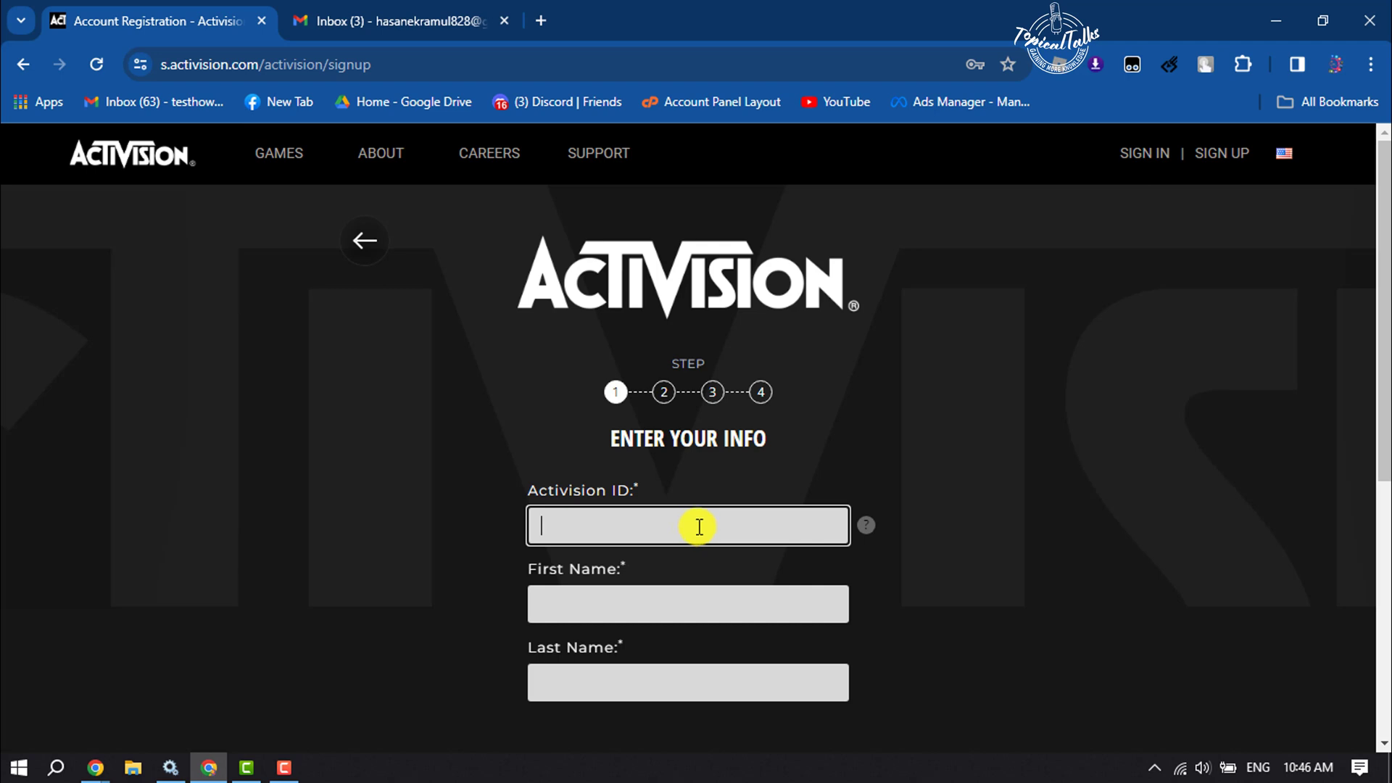
{"action": "left_click", "coordinate": [867, 526]}
{"action": "scroll", "coordinate": [732, 578], "scroll_direction": "down", "scroll_amount": 1}
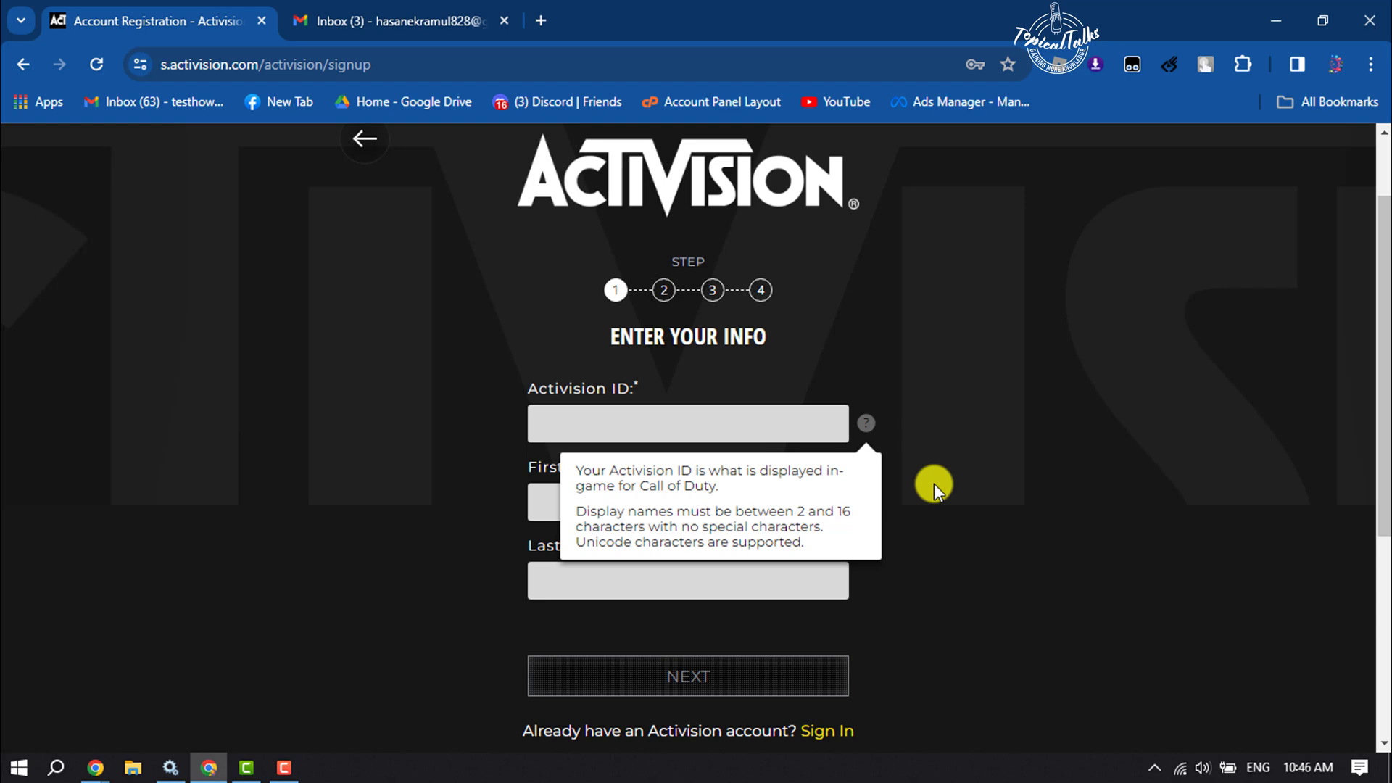
{"action": "left_click", "coordinate": [712, 431]}
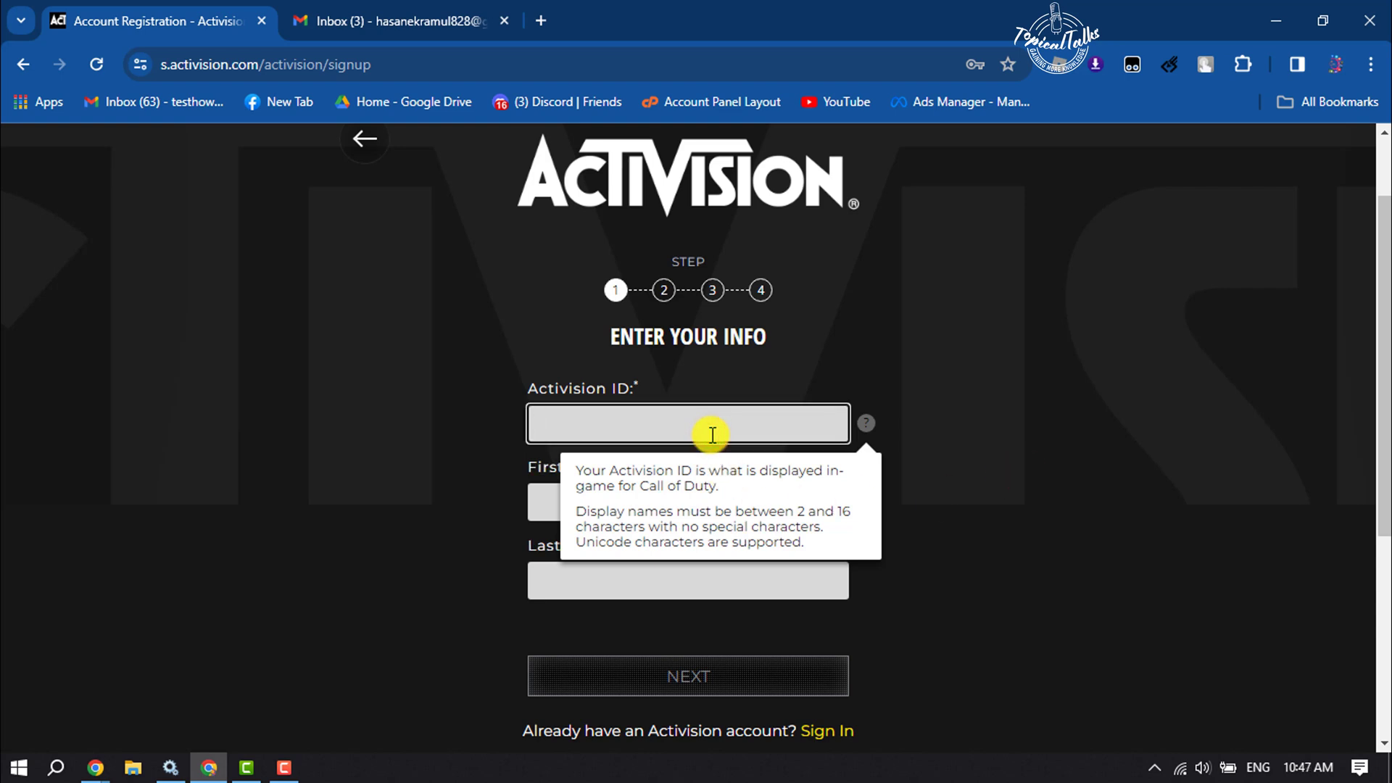
{"action": "type", "text": "topicaltalks255"}
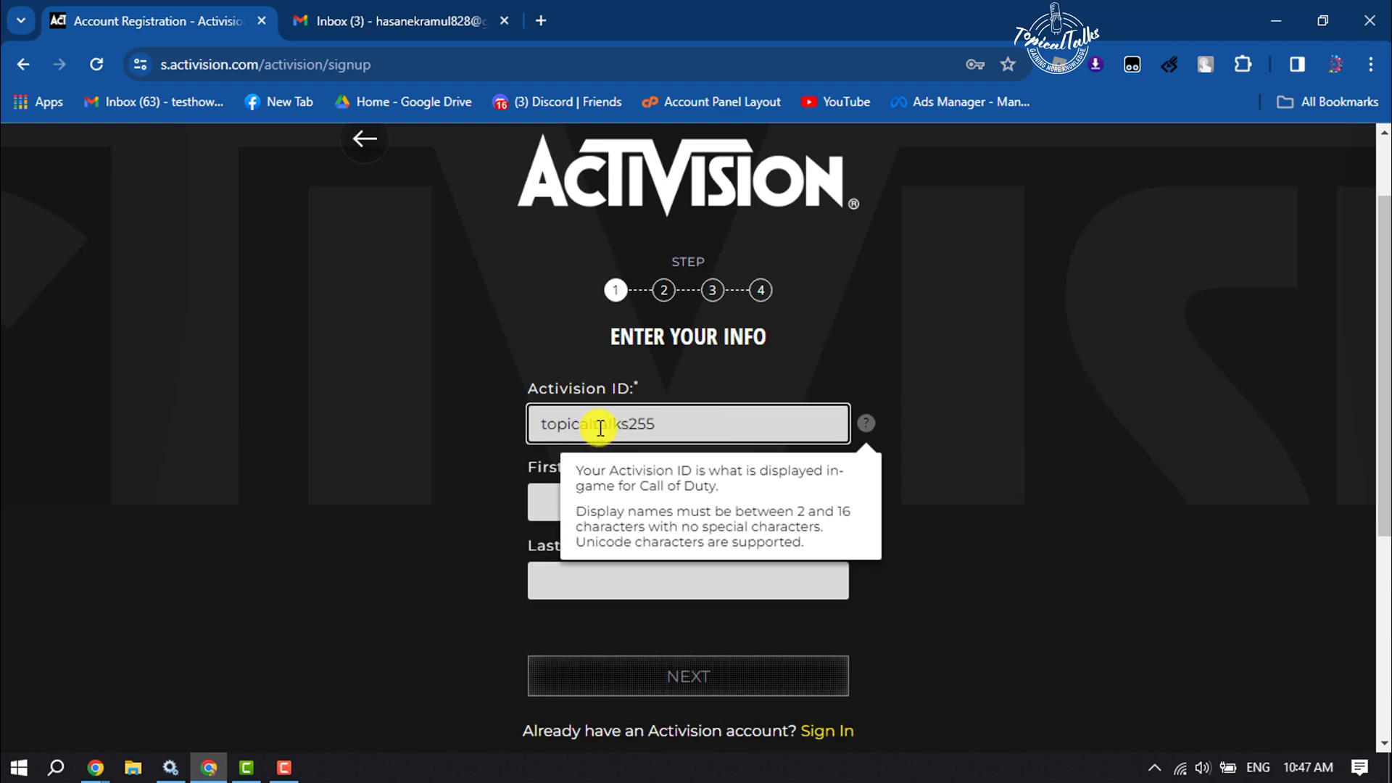
{"action": "left_click_drag", "start_coordinate": [695, 423], "coordinate": [534, 423]}
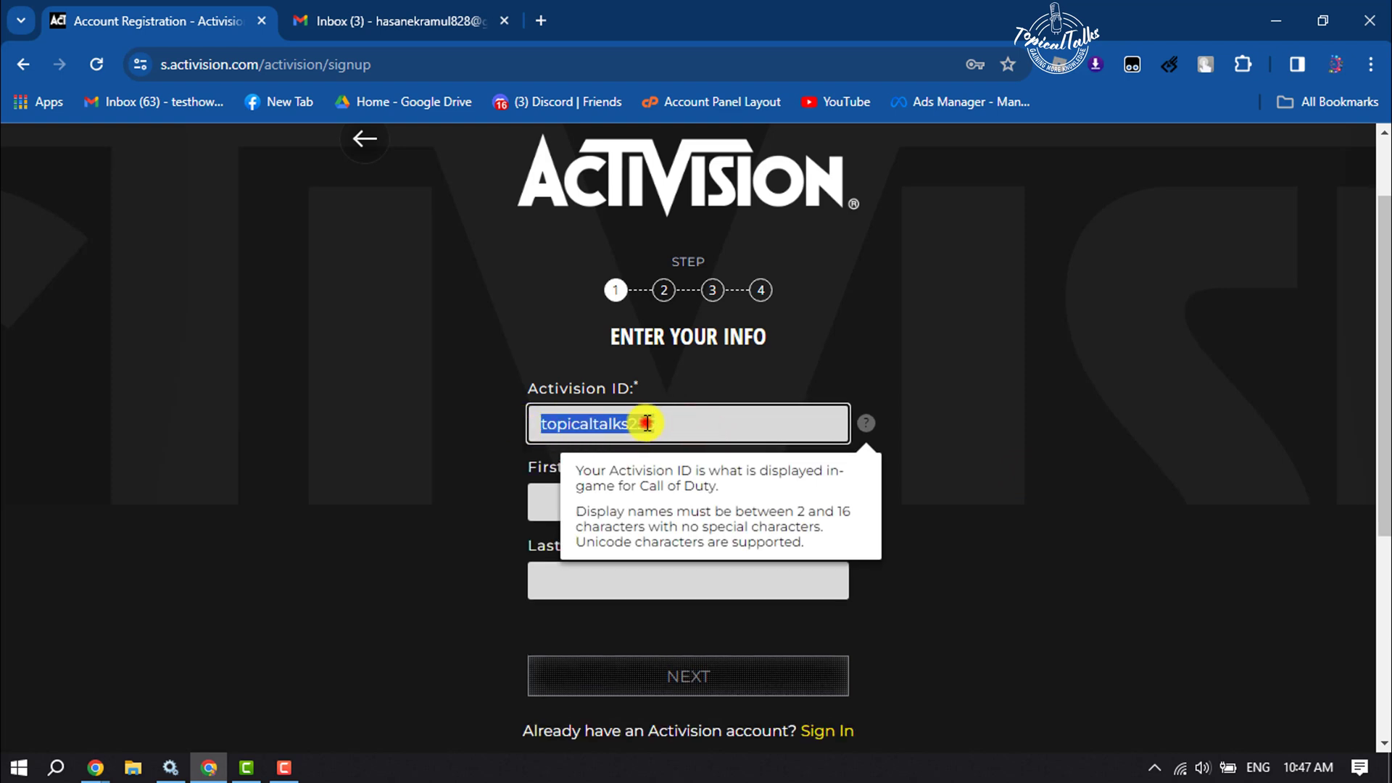
{"action": "left_click_drag", "start_coordinate": [654, 424], "coordinate": [538, 424]}
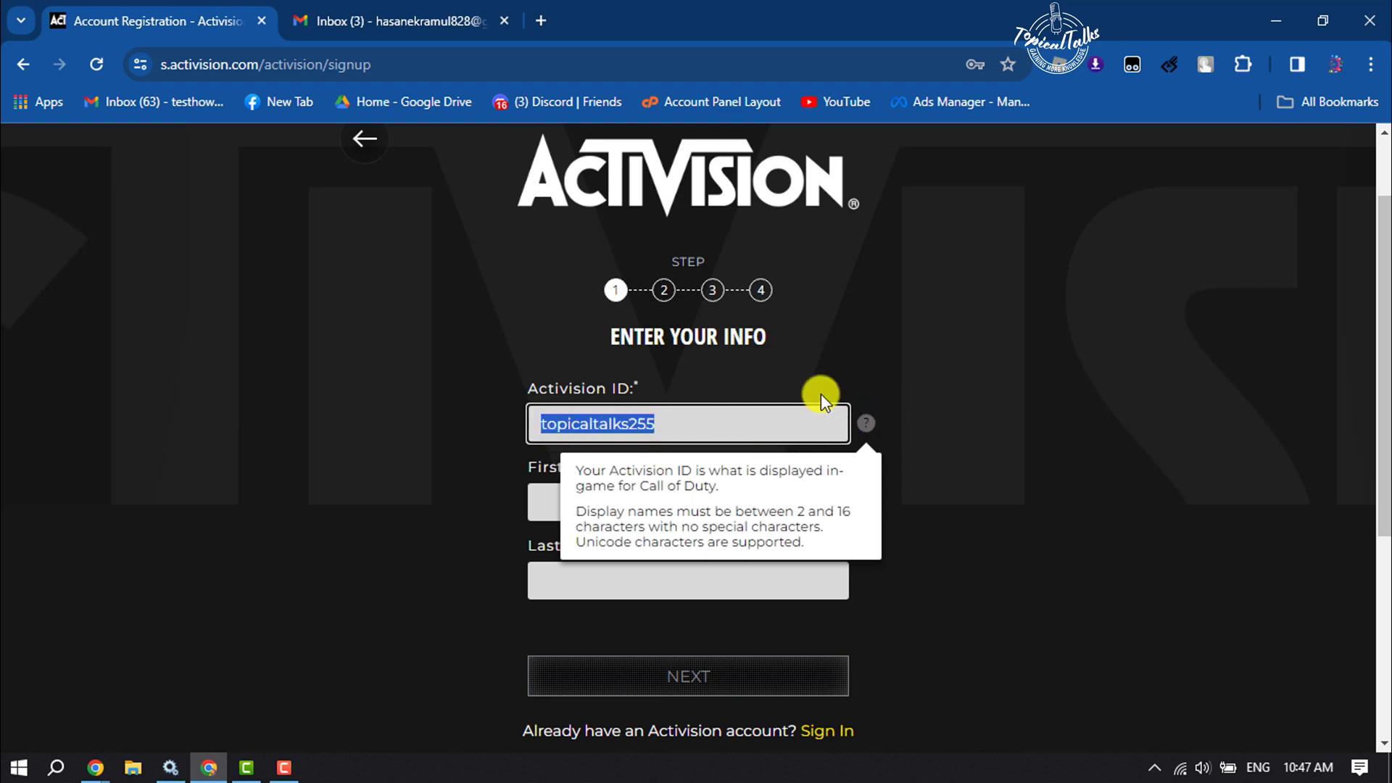
- Fill in the account holder's first and last name and advance to step 2
{"action": "left_click", "coordinate": [537, 498]}
{"action": "left_click", "coordinate": [865, 423]}
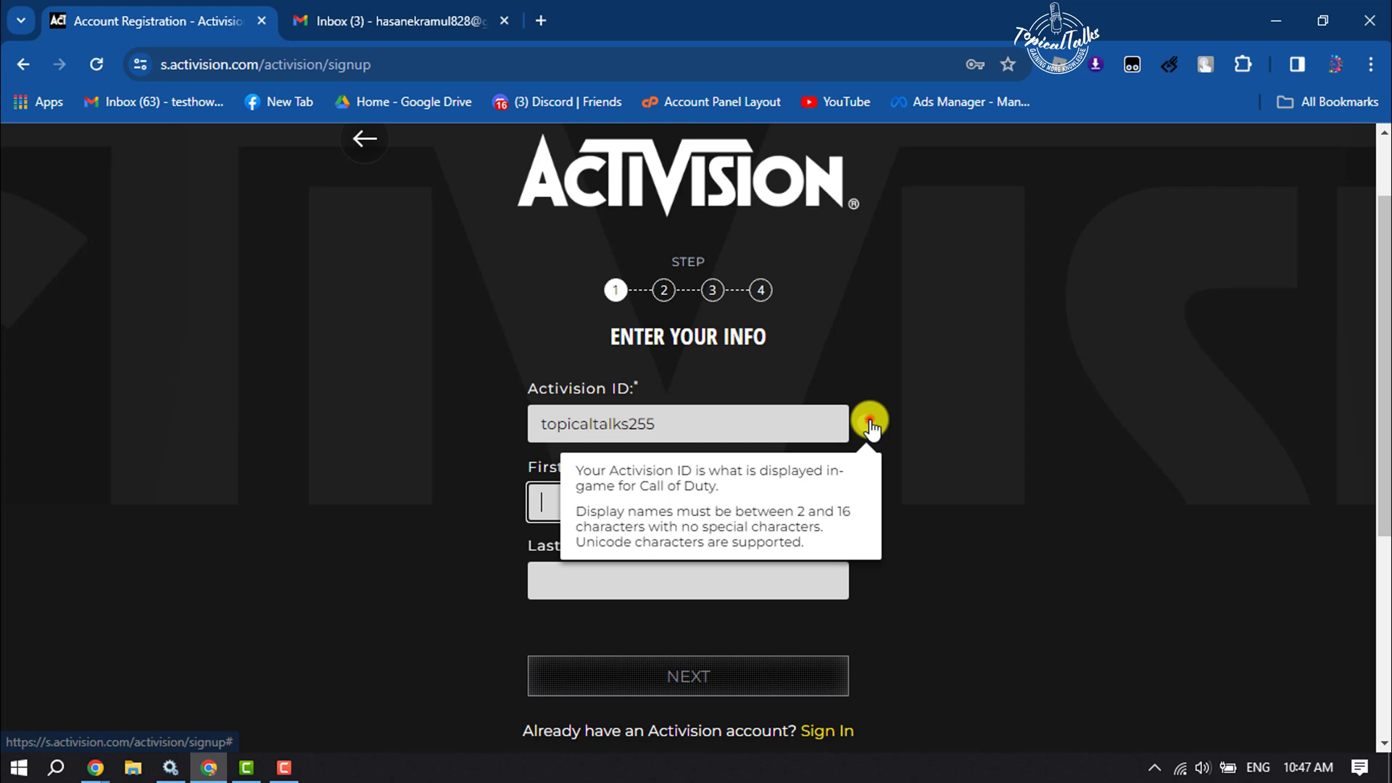
{"action": "left_click", "coordinate": [668, 494]}
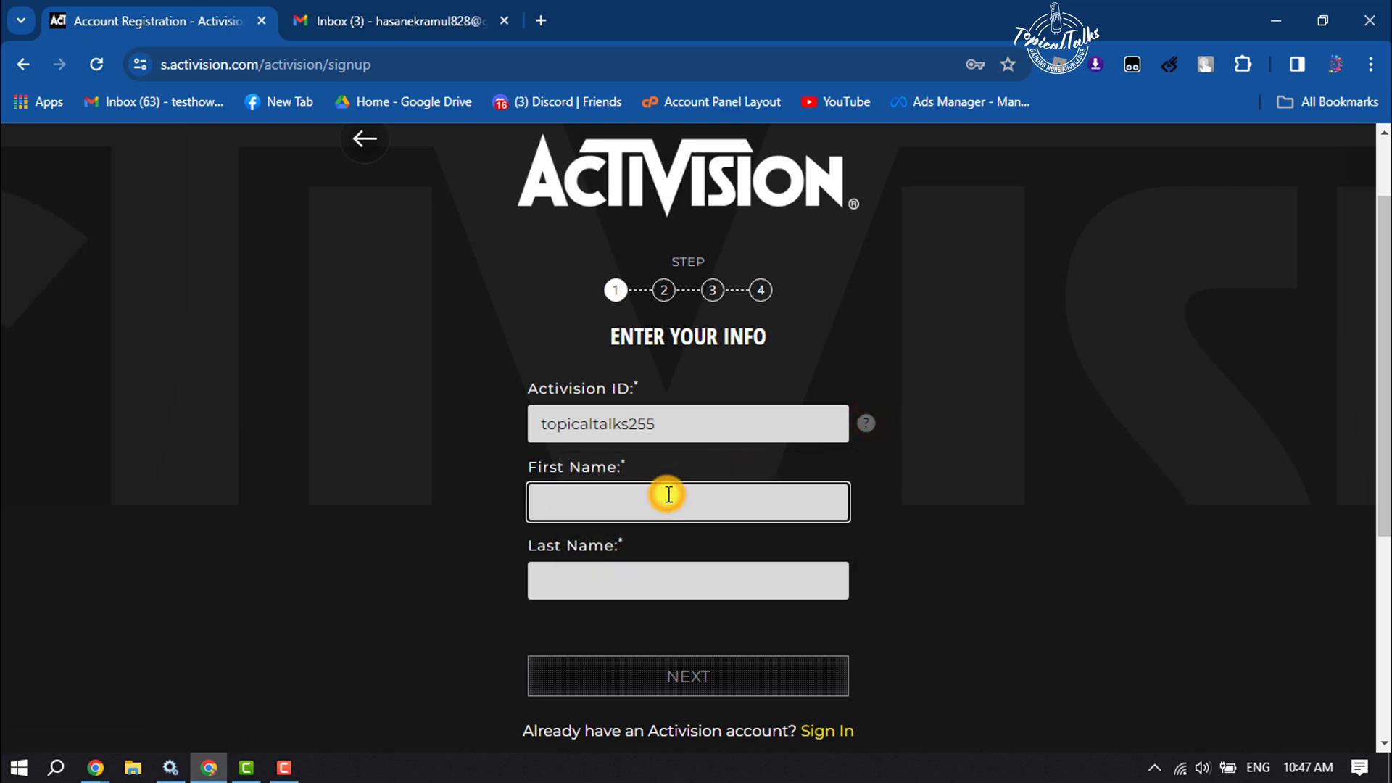
{"action": "type", "text": "Ekramul"}
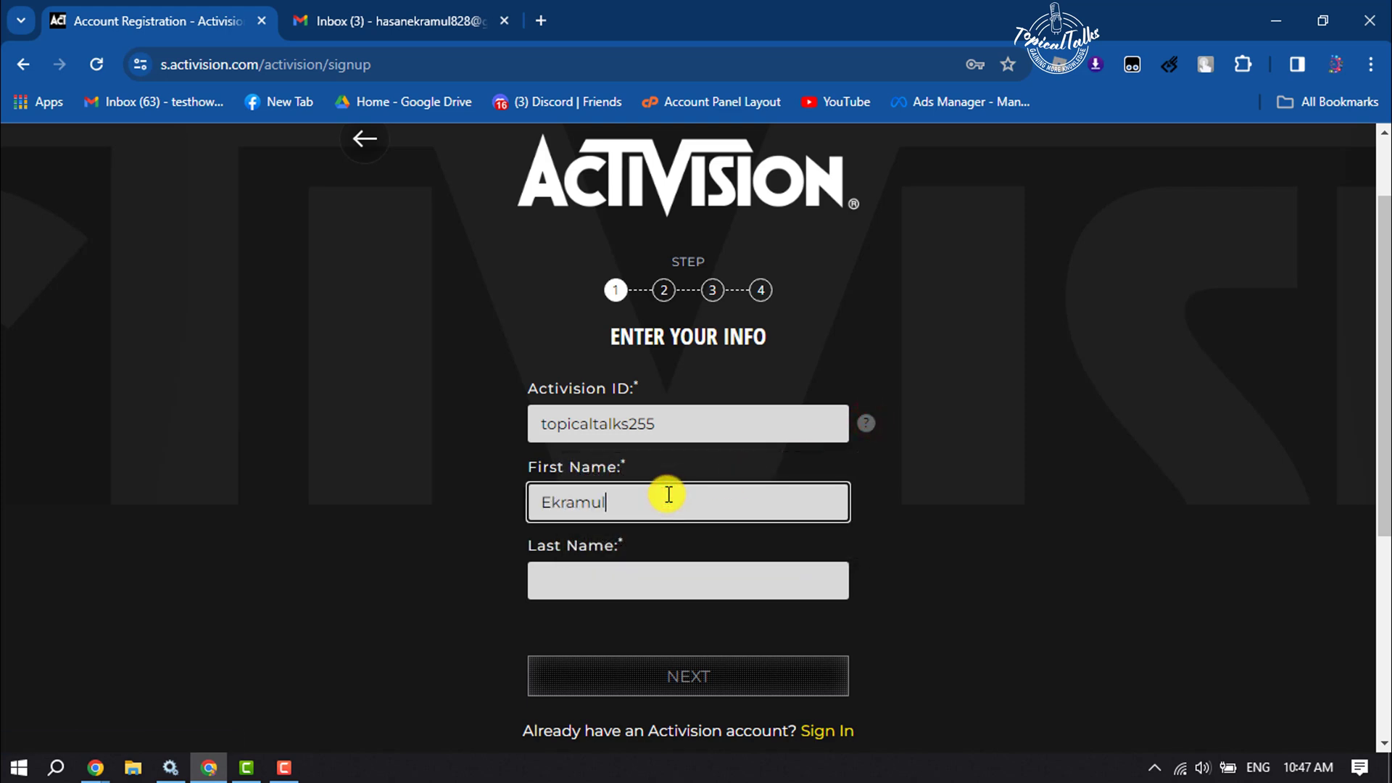
{"action": "key", "text": "Tab"}
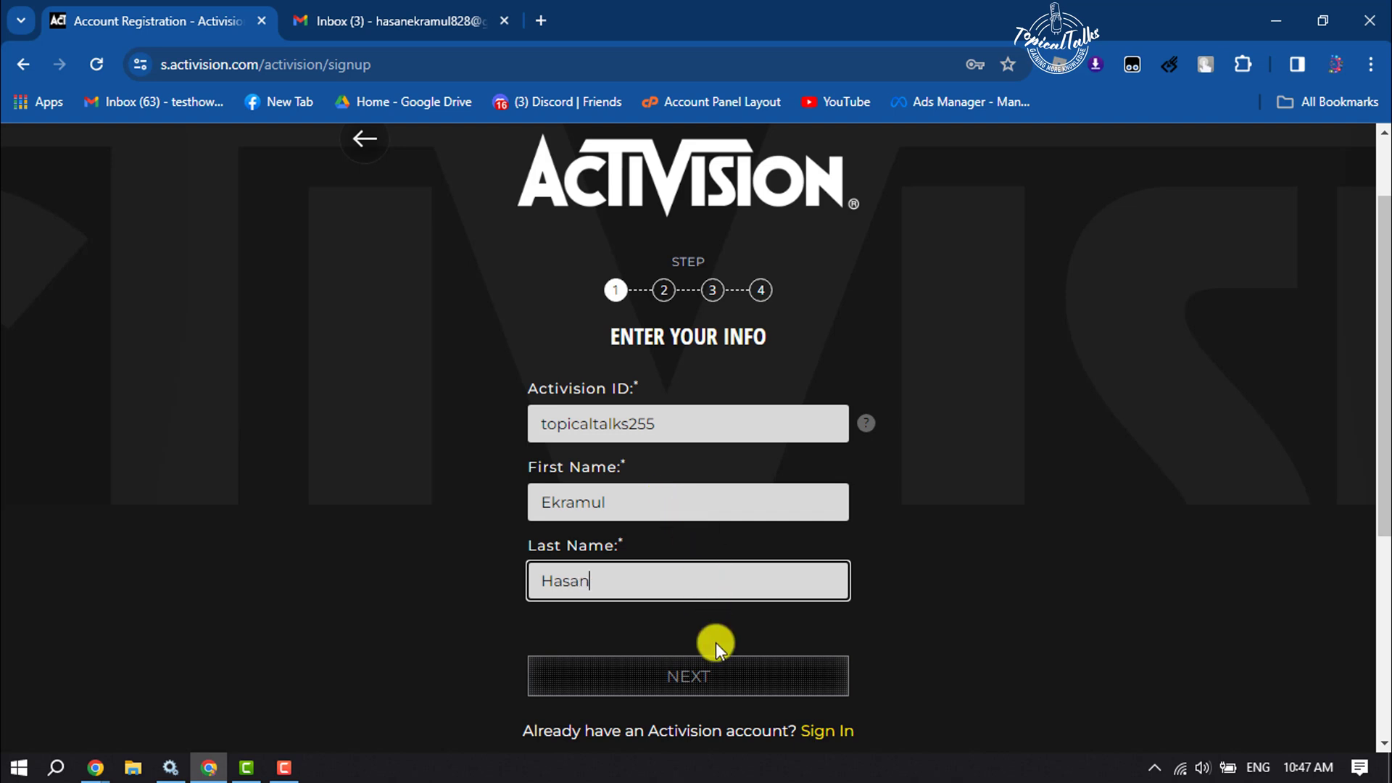
{"action": "left_click", "coordinate": [706, 677]}
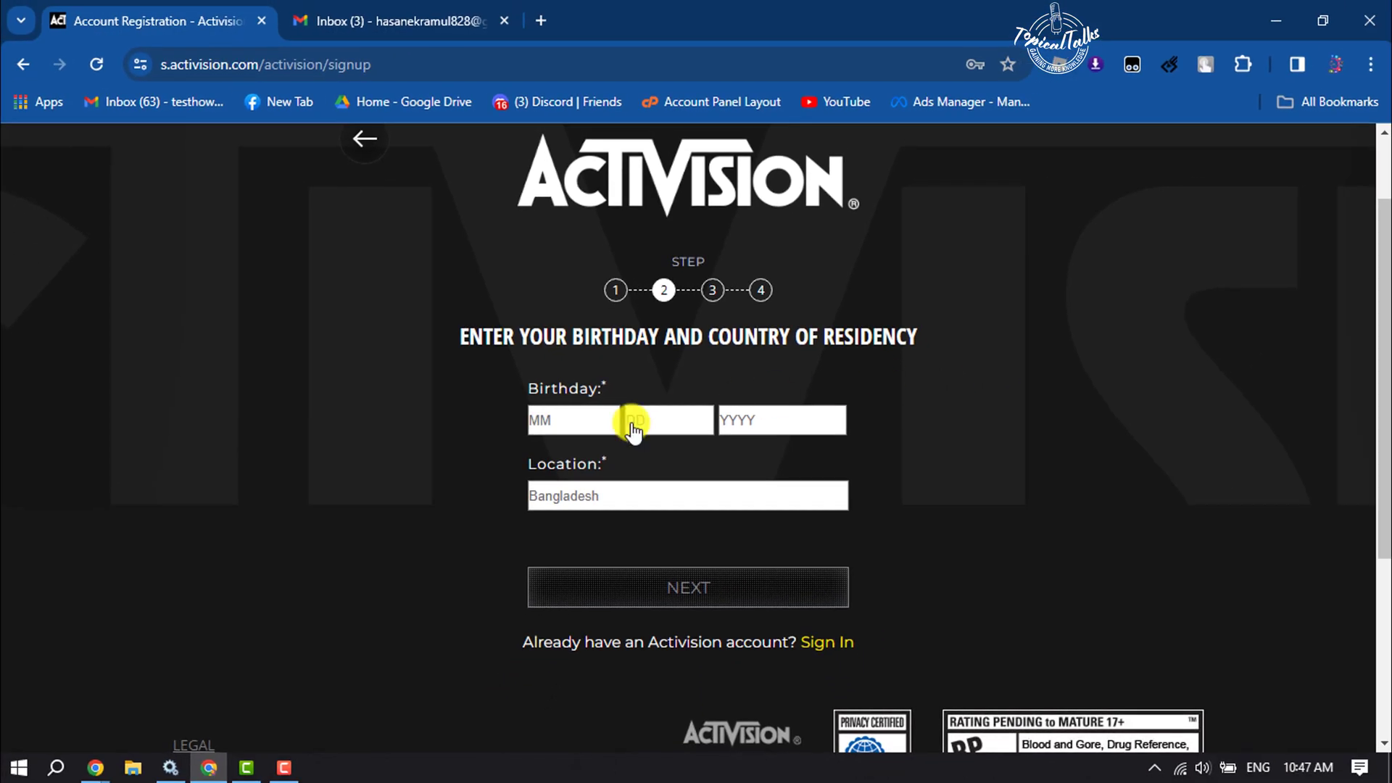
{"action": "left_click", "coordinate": [590, 423]}
{"action": "left_click", "coordinate": [559, 428]}
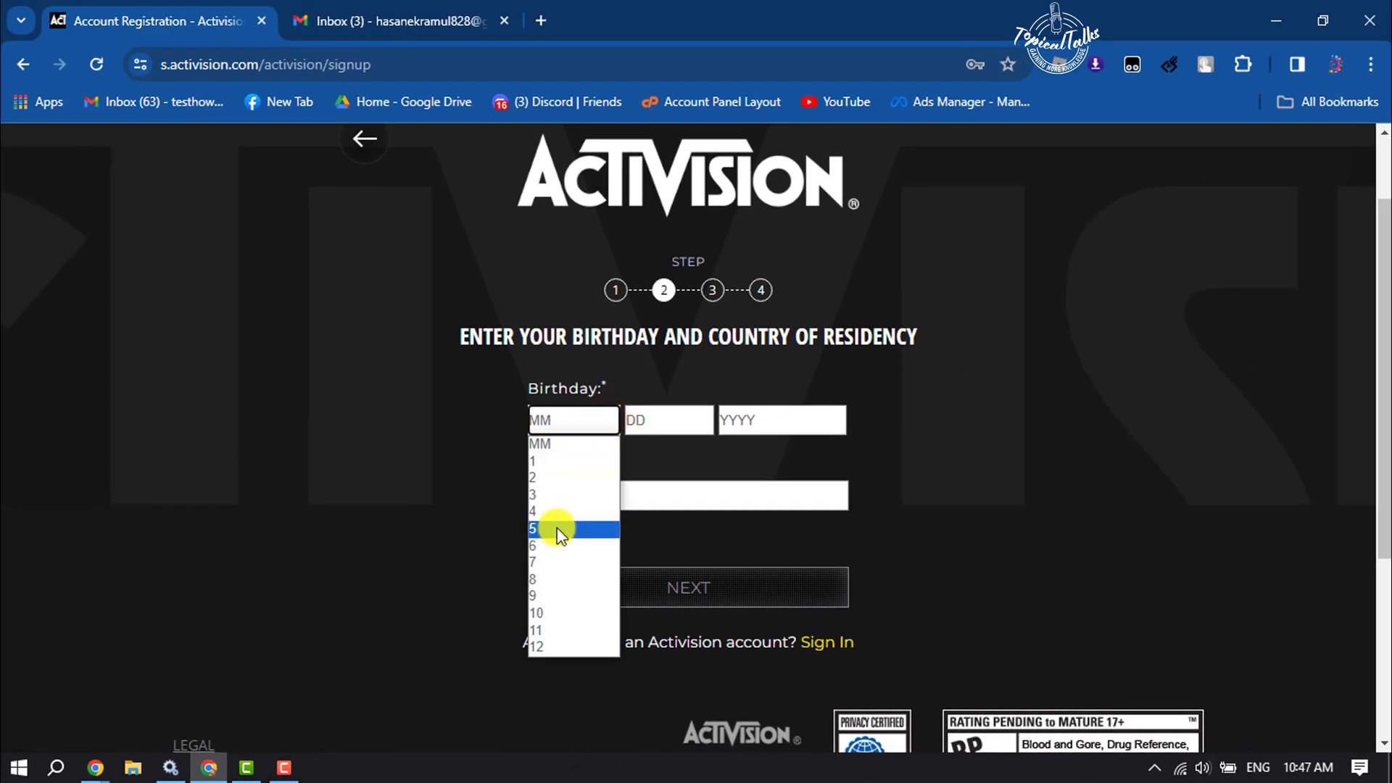
{"action": "left_click", "coordinate": [550, 555]}
{"action": "left_click", "coordinate": [659, 421]}
{"action": "left_click", "coordinate": [668, 303]}
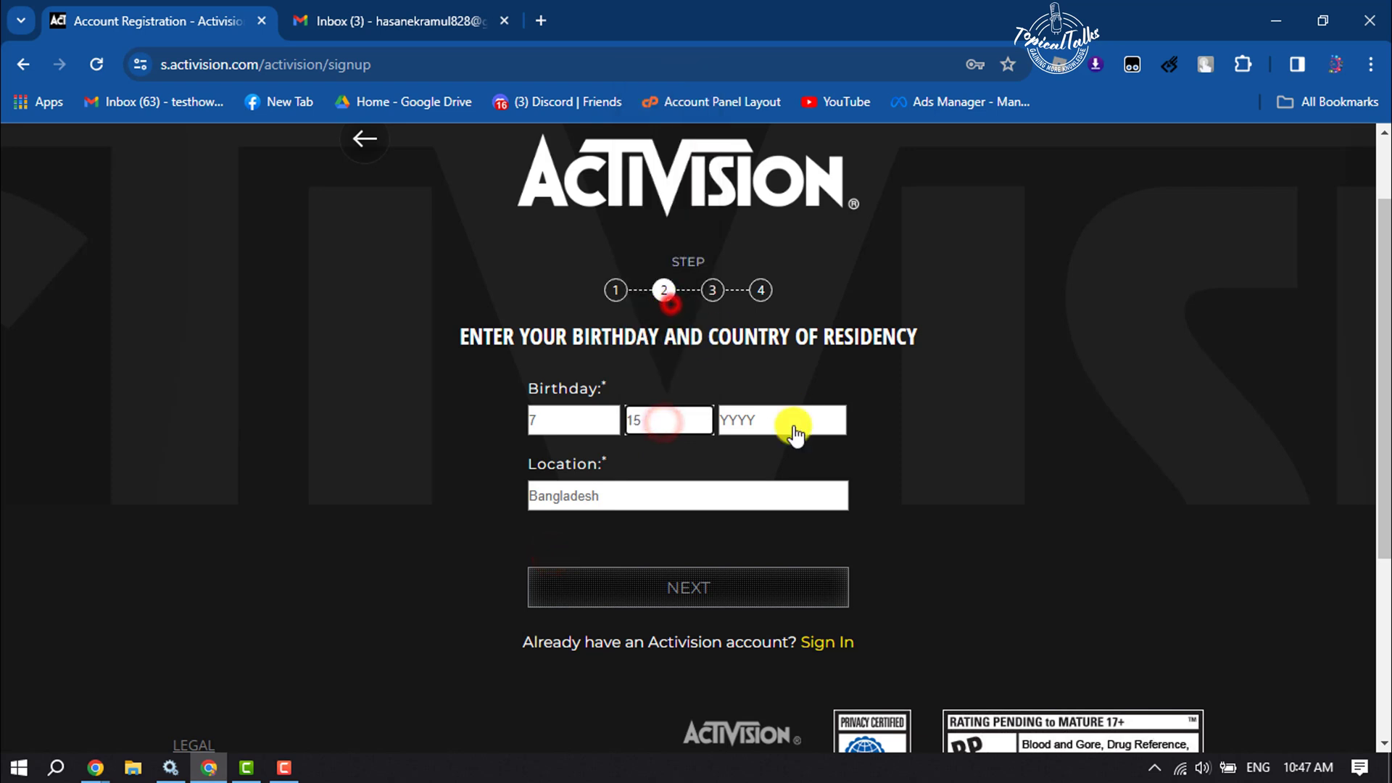
- Choose 1997 as the birth year, keep Bangladesh as country, and submit
{"action": "left_click", "coordinate": [793, 420]}
{"action": "scroll", "coordinate": [771, 370], "scroll_direction": "down", "scroll_amount": 12}
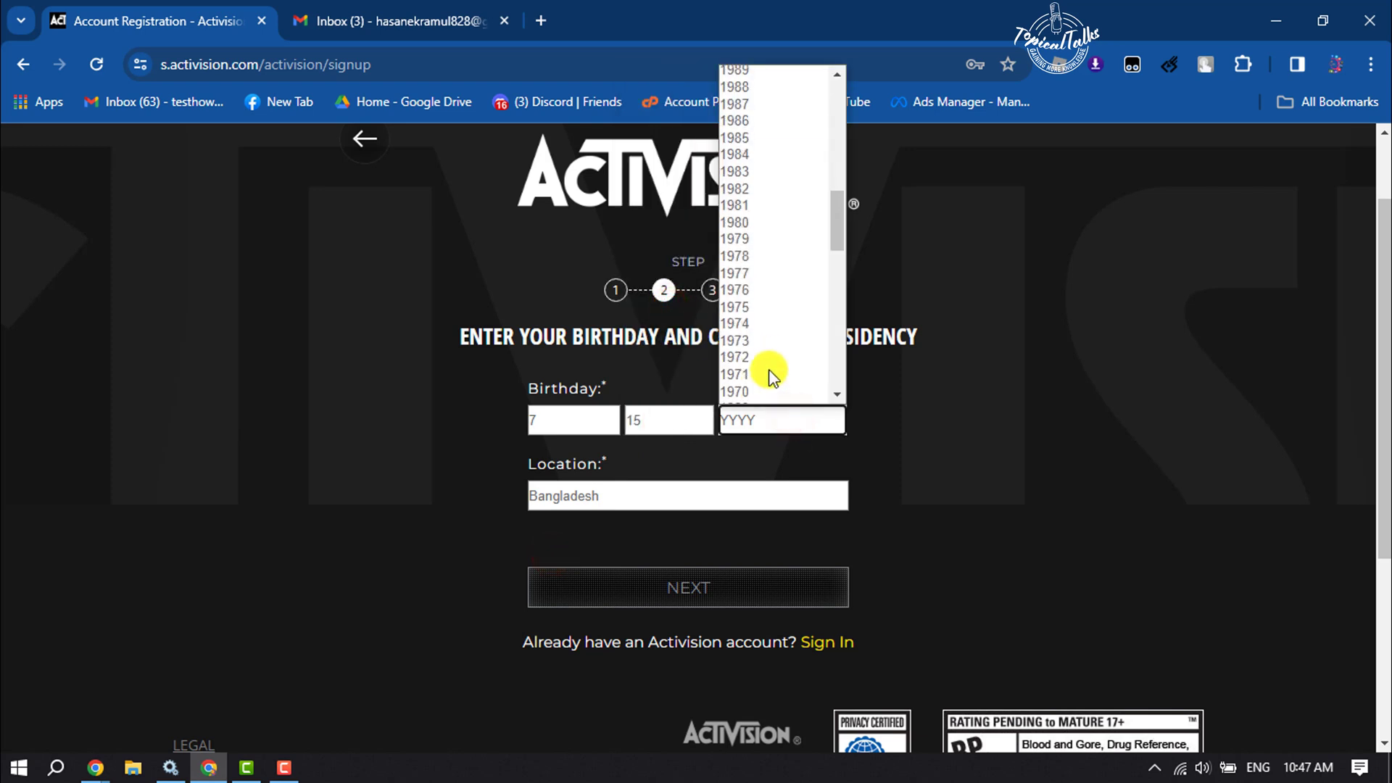
{"action": "scroll", "coordinate": [761, 111], "scroll_direction": "up", "scroll_amount": 4}
{"action": "left_click", "coordinate": [761, 138]}
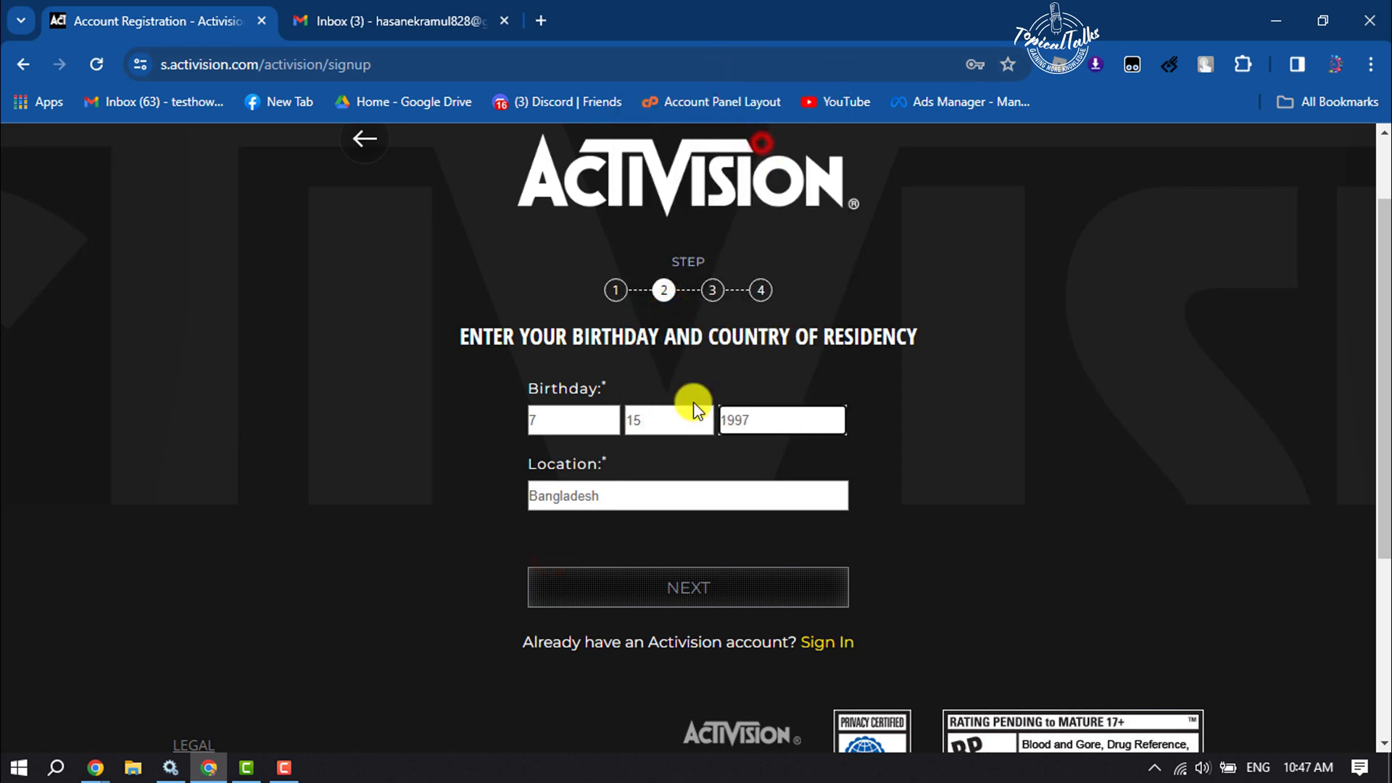
{"action": "left_click", "coordinate": [566, 495]}
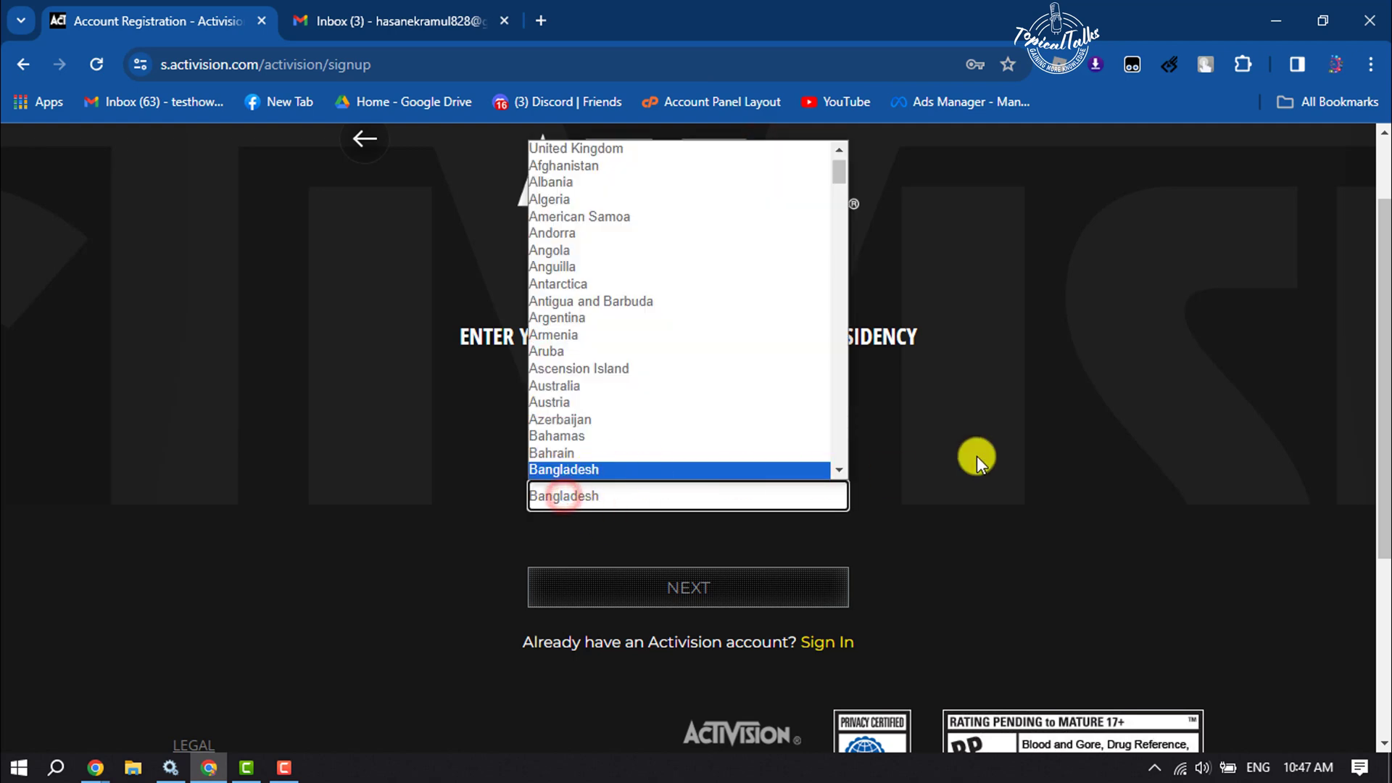
{"action": "left_click", "coordinate": [1000, 448]}
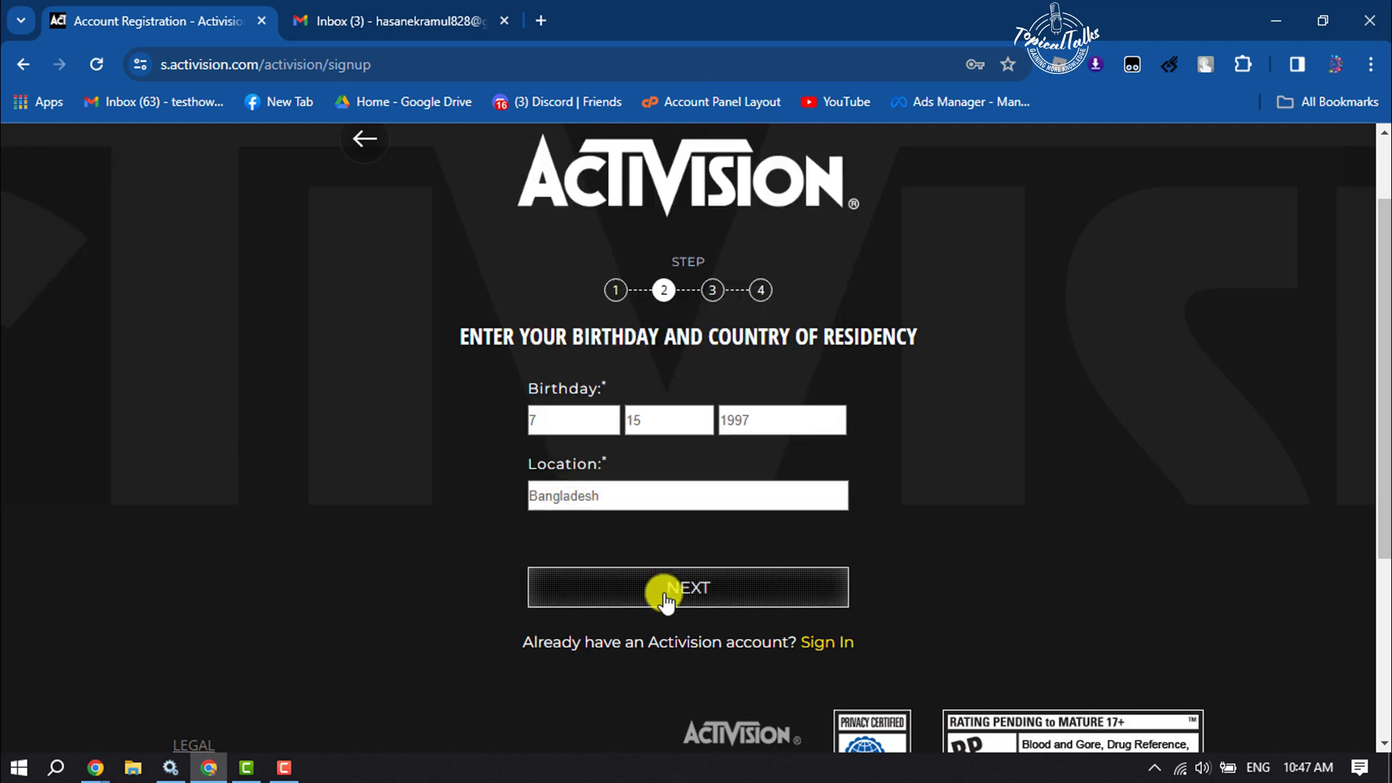
{"action": "left_click", "coordinate": [669, 592]}
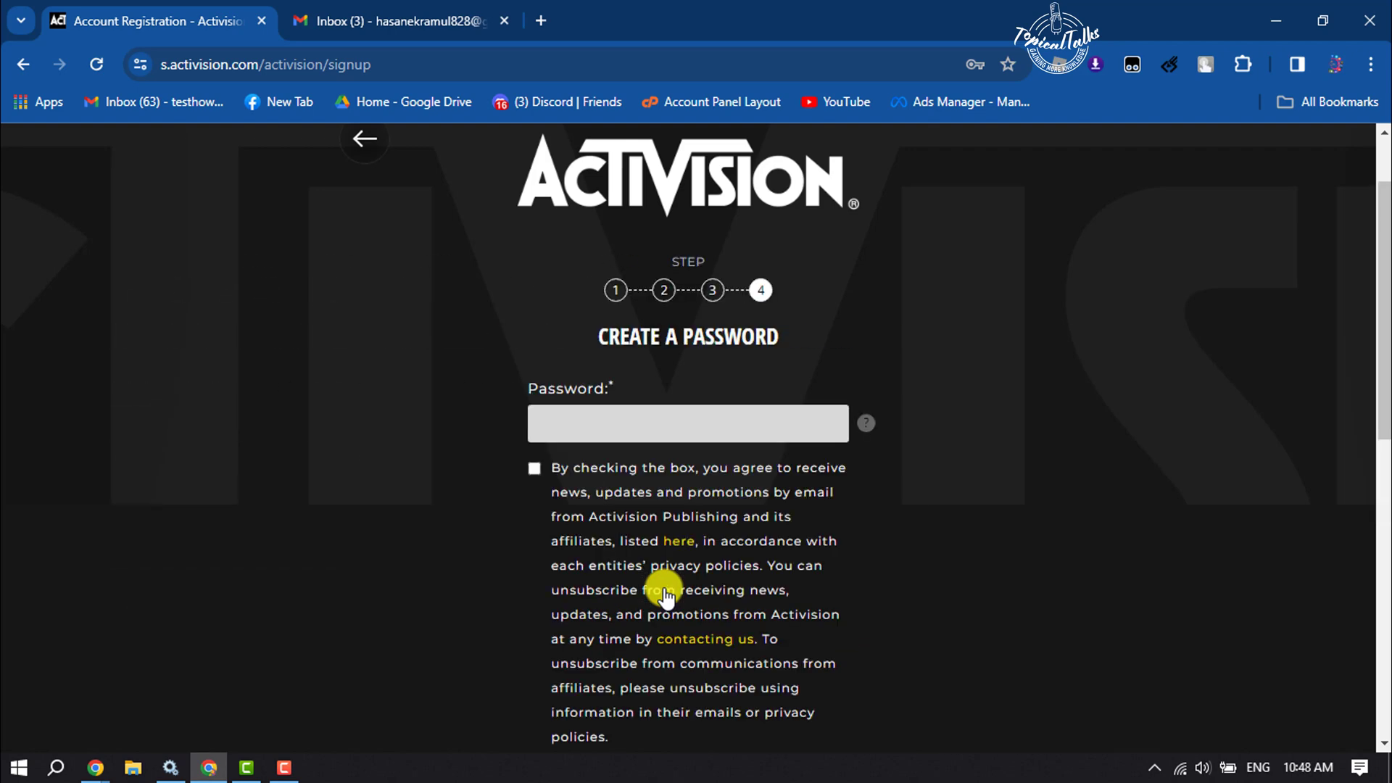
- Enter the account password, accept the Terms of Use and Privacy Policy, and finish signup
{"action": "left_click", "coordinate": [618, 417]}
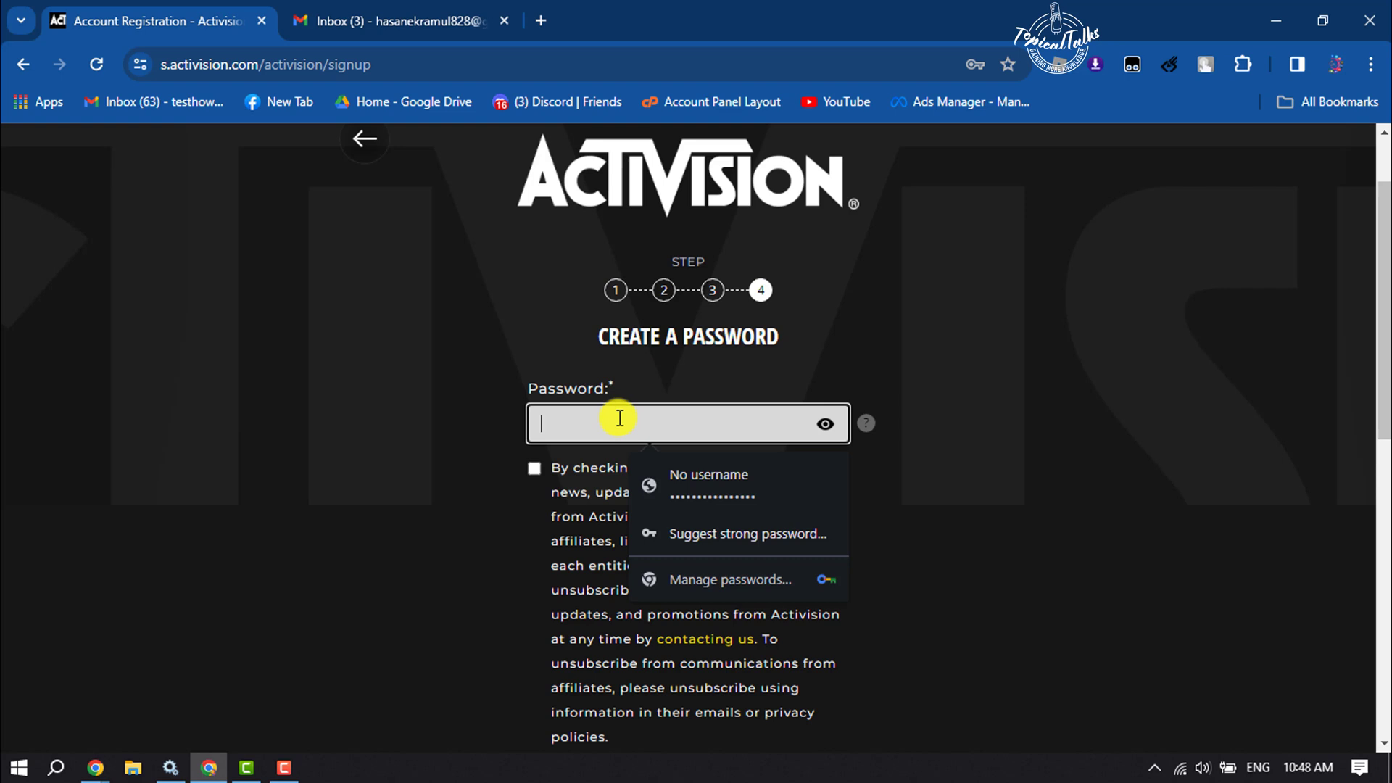
{"action": "type", "text": "•••••••"}
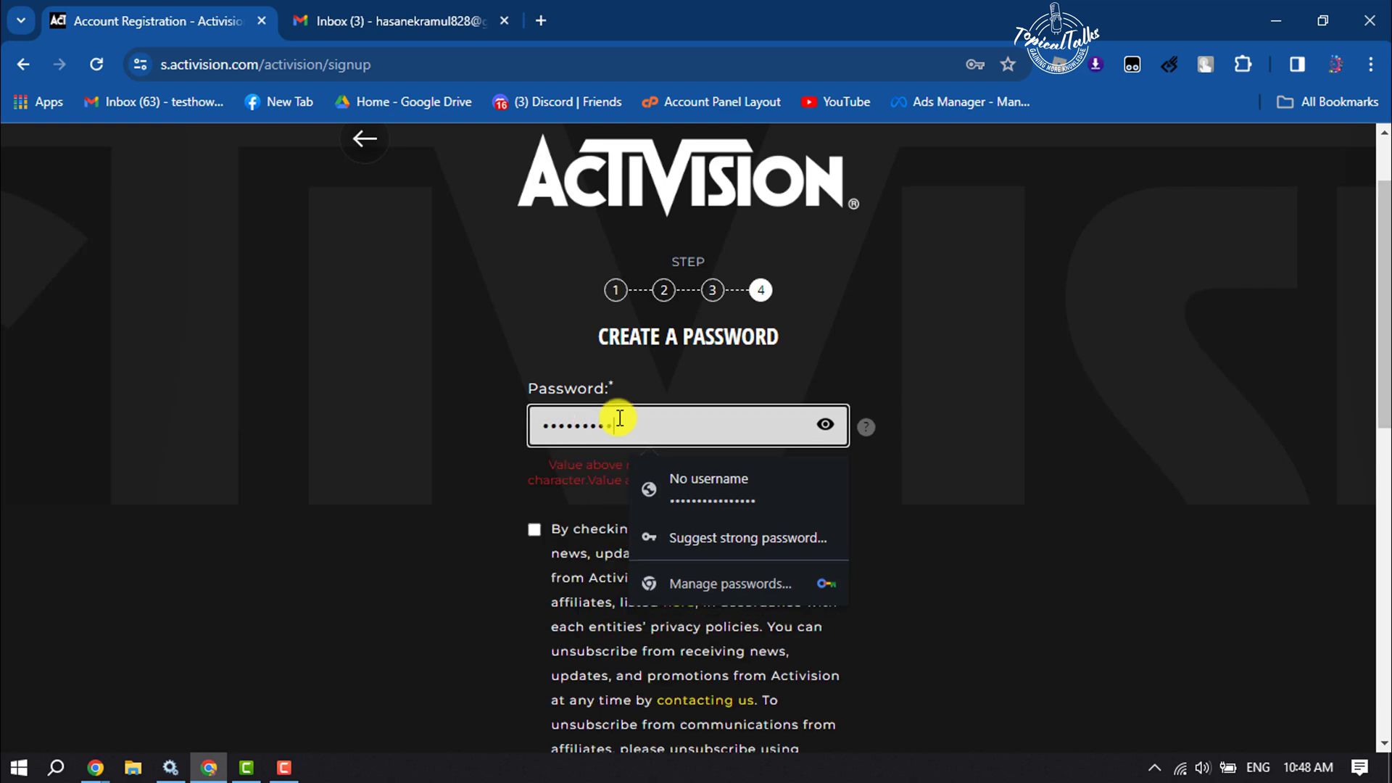
{"action": "type", "text": "•"}
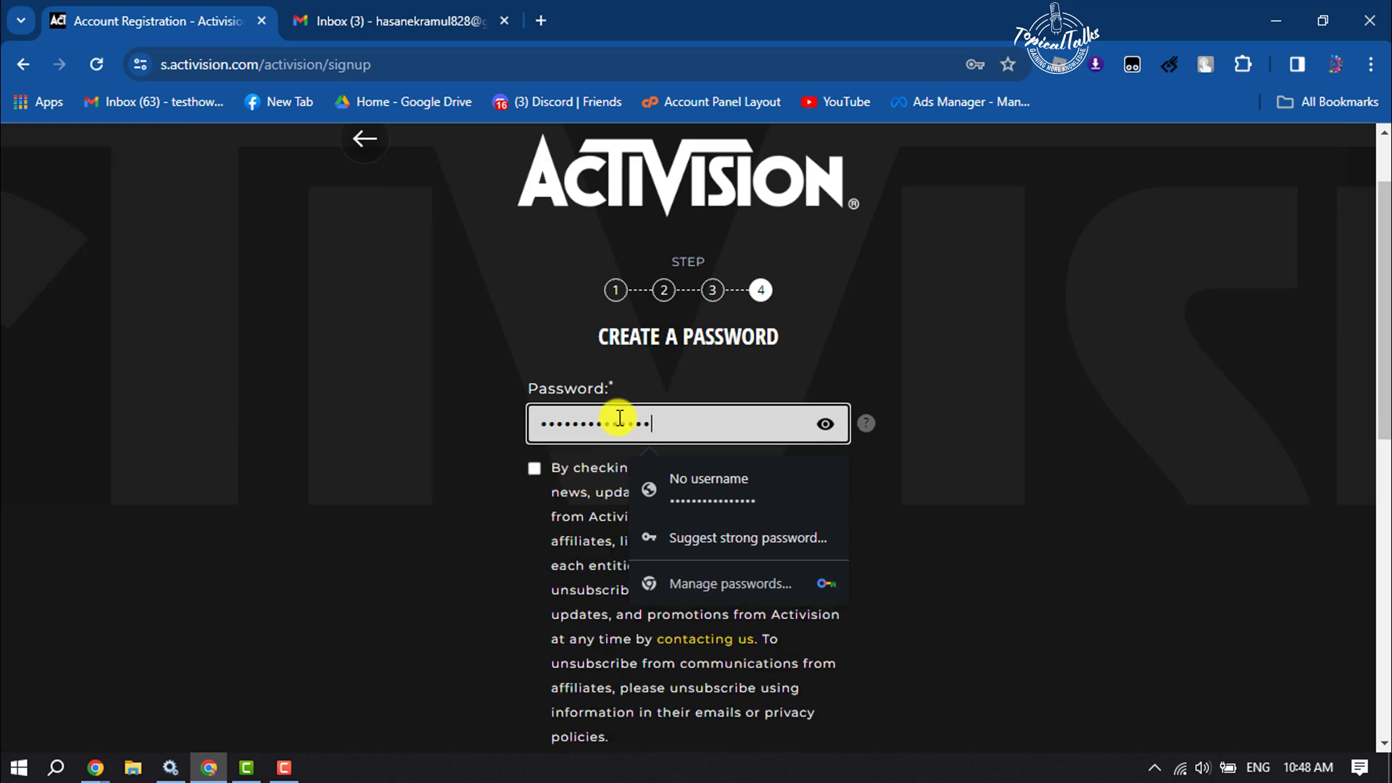
{"action": "left_click", "coordinate": [1009, 494]}
{"action": "scroll", "coordinate": [1009, 495], "scroll_direction": "down", "scroll_amount": 2}
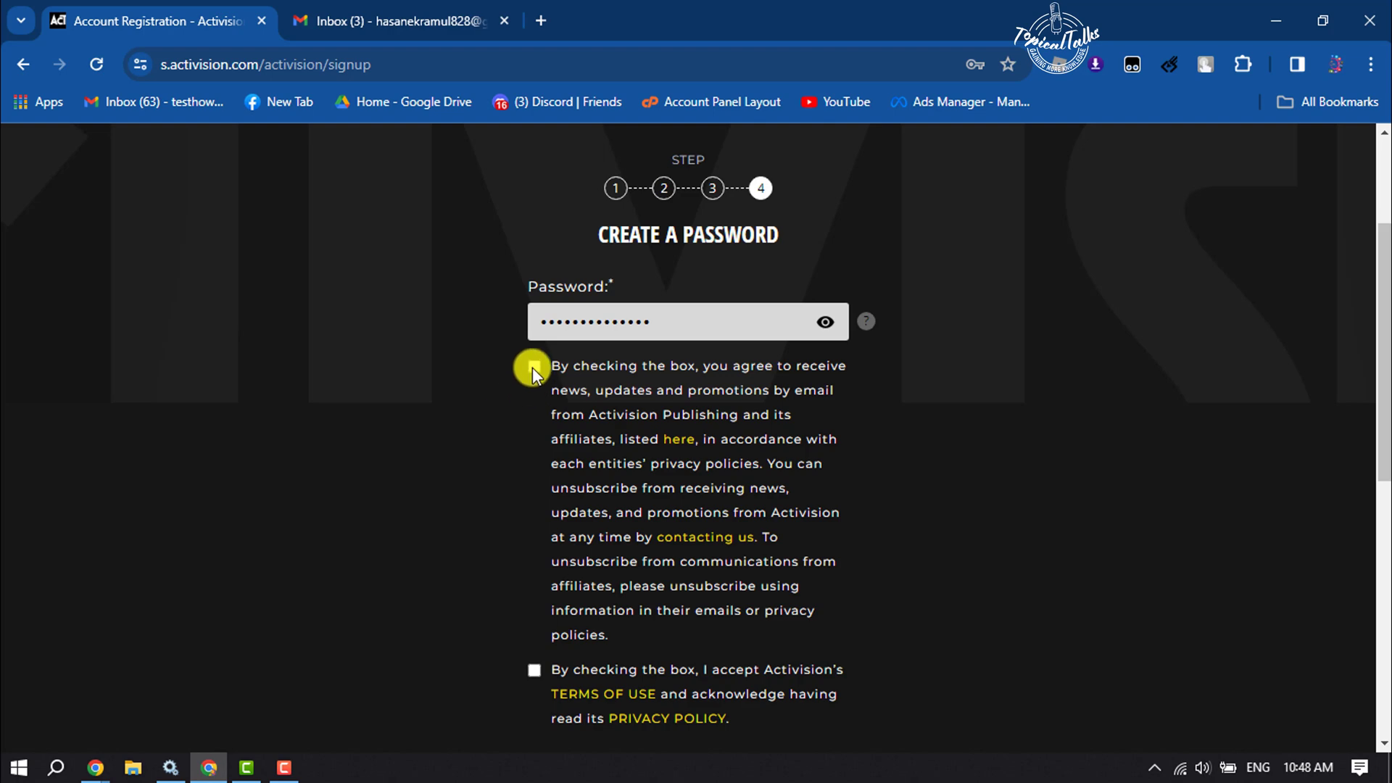
{"action": "scroll", "coordinate": [532, 367], "scroll_direction": "down", "scroll_amount": 3}
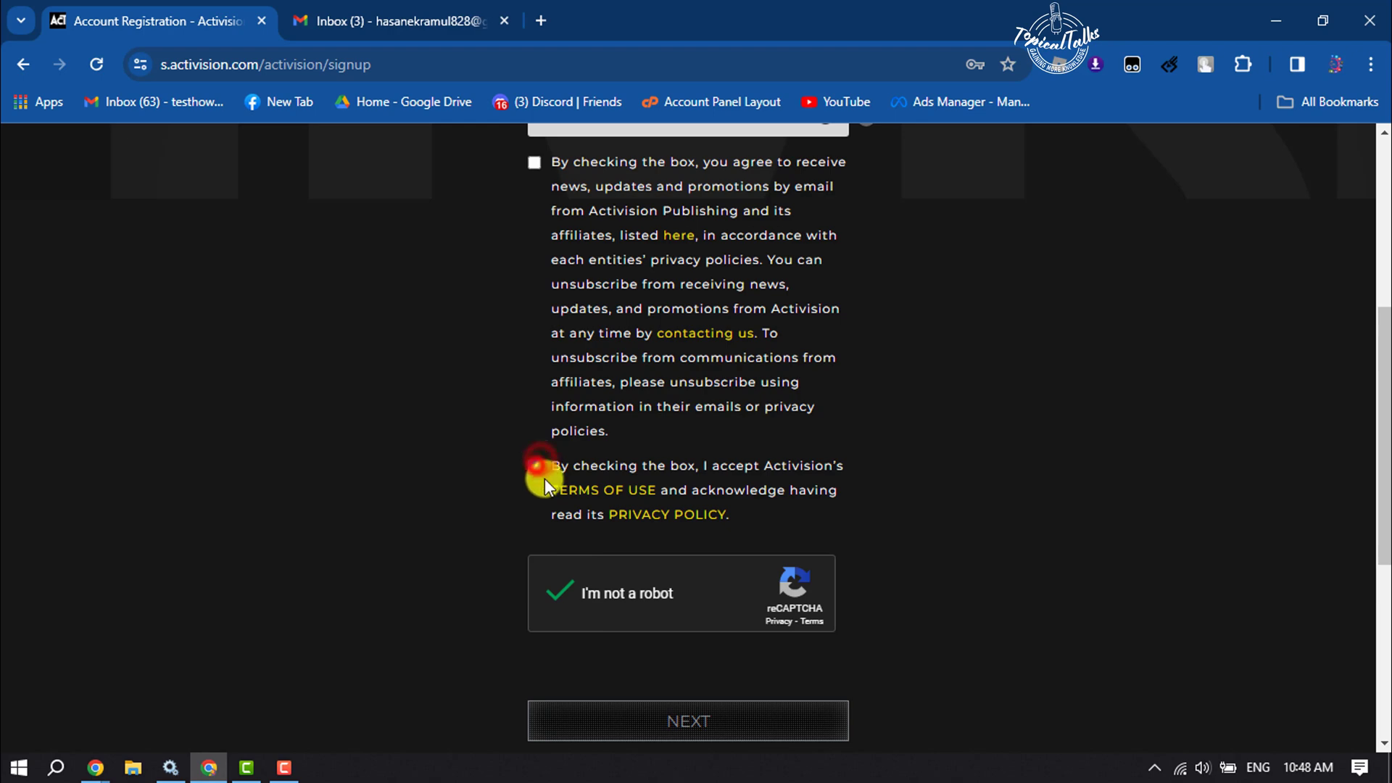
{"action": "left_click", "coordinate": [537, 465]}
{"action": "left_click", "coordinate": [685, 725]}
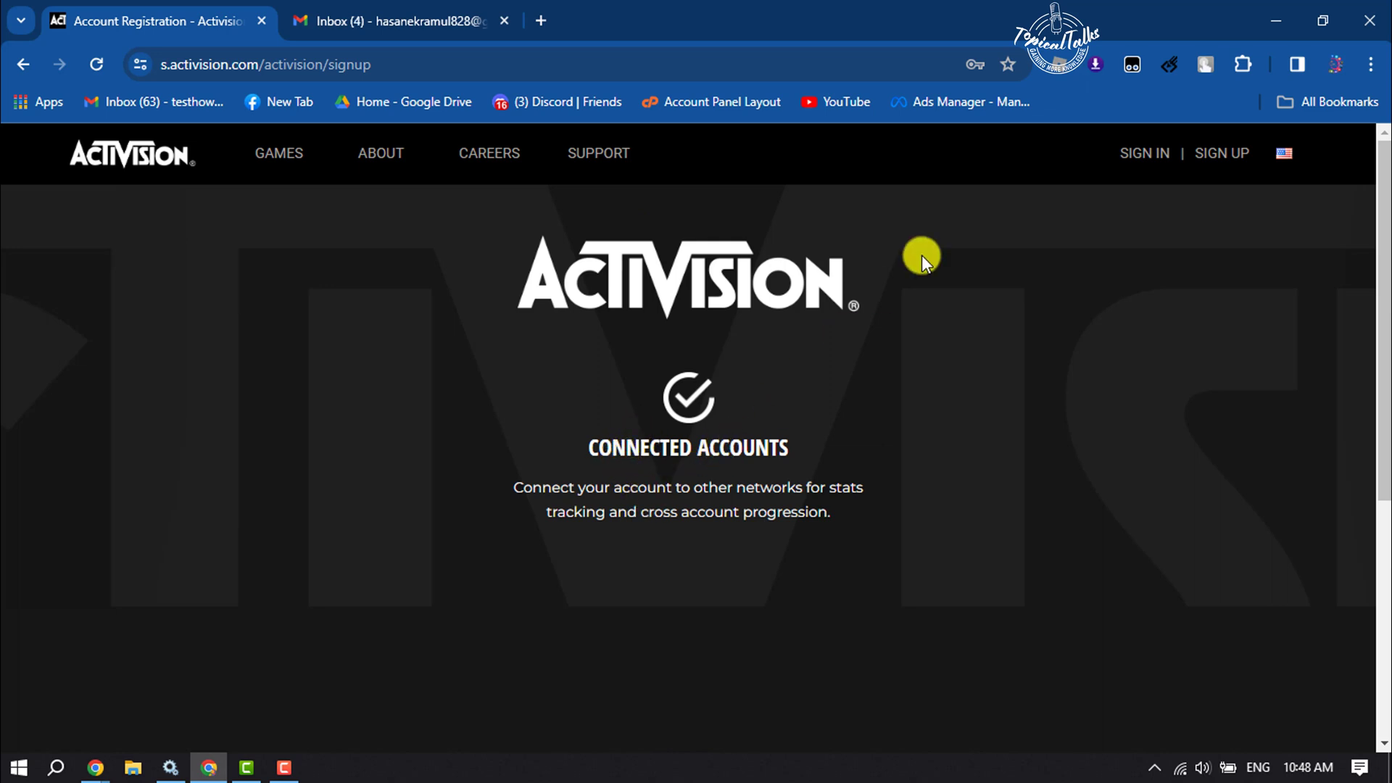
- Sign in to the new account's profile page, then go to the Gmail inbox
{"action": "left_click", "coordinate": [1136, 156]}
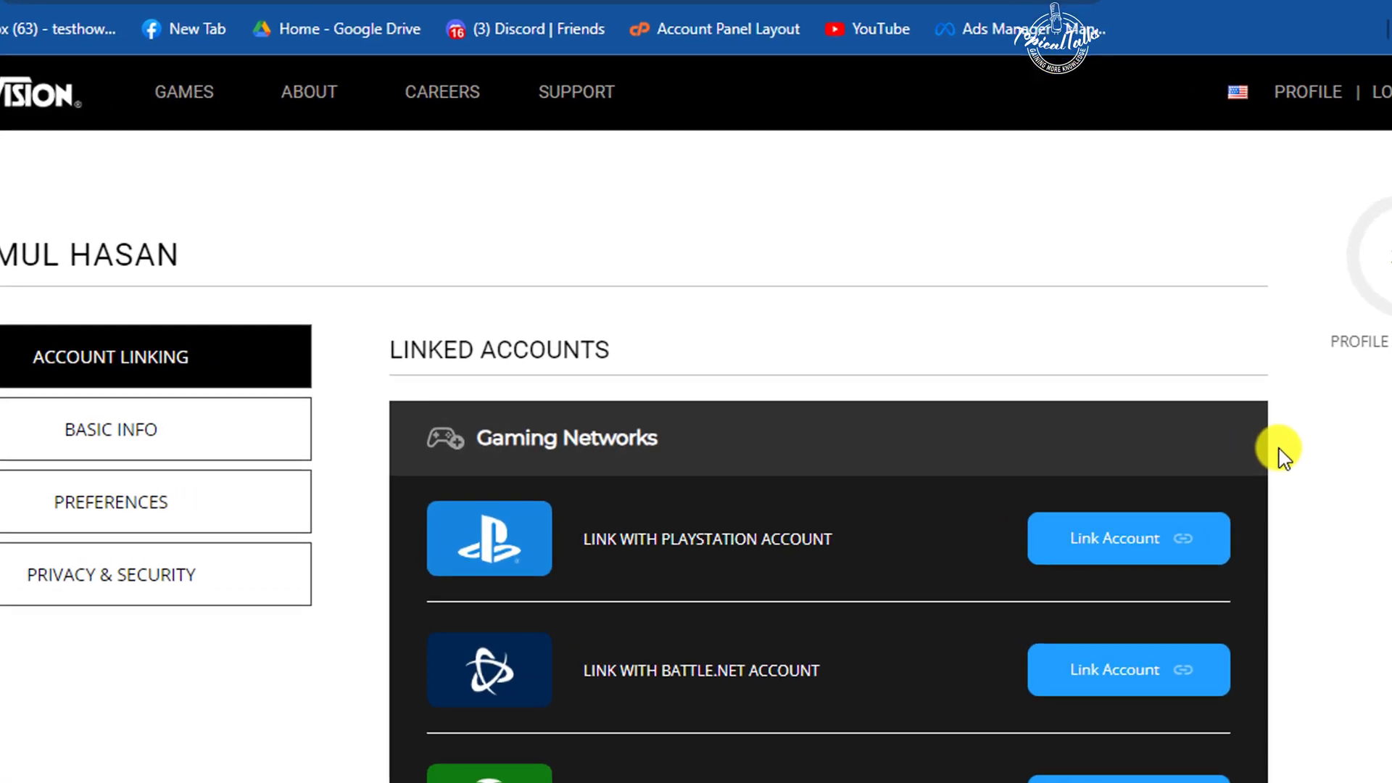
{"action": "left_click", "coordinate": [394, 15]}
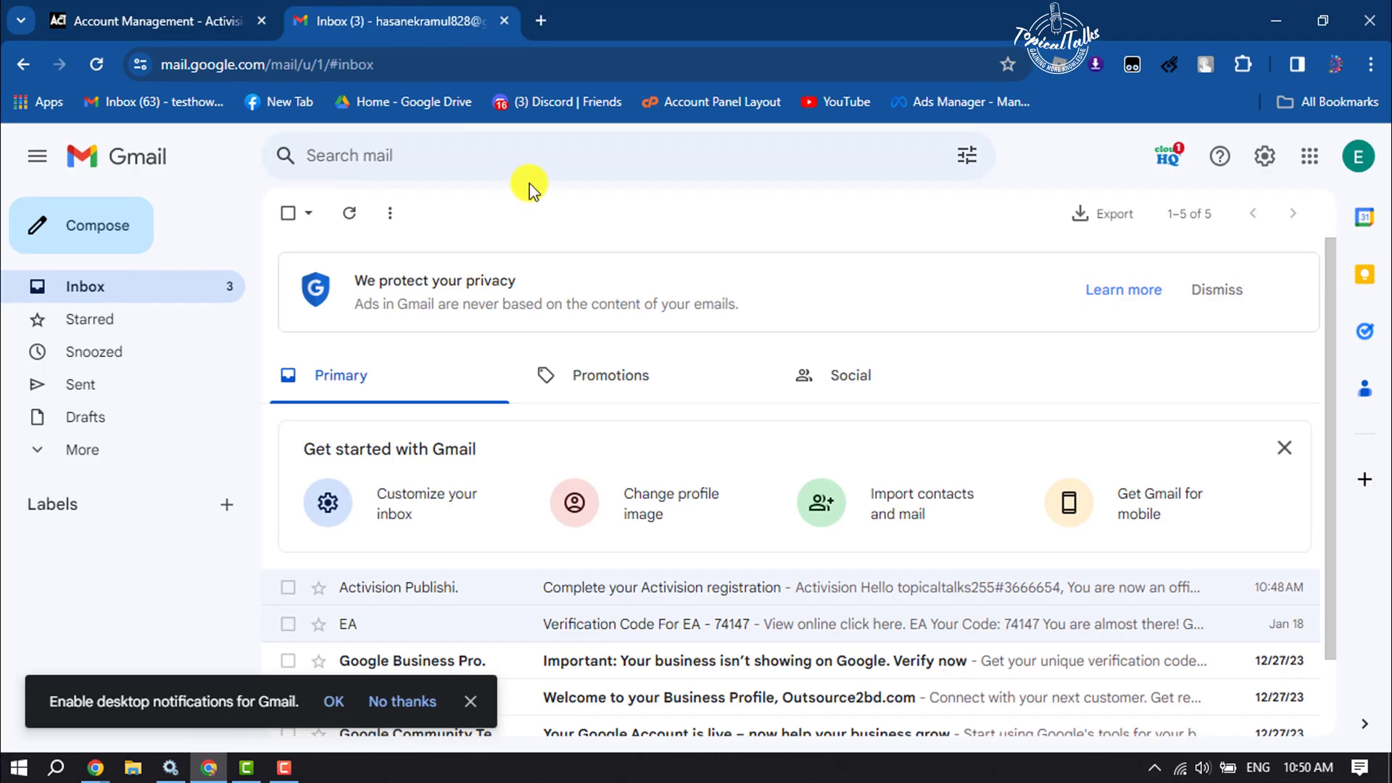
- Open the 'Complete your Activision registration' email and follow its VERIFY YOUR EMAIL link
{"action": "left_click", "coordinate": [622, 593]}
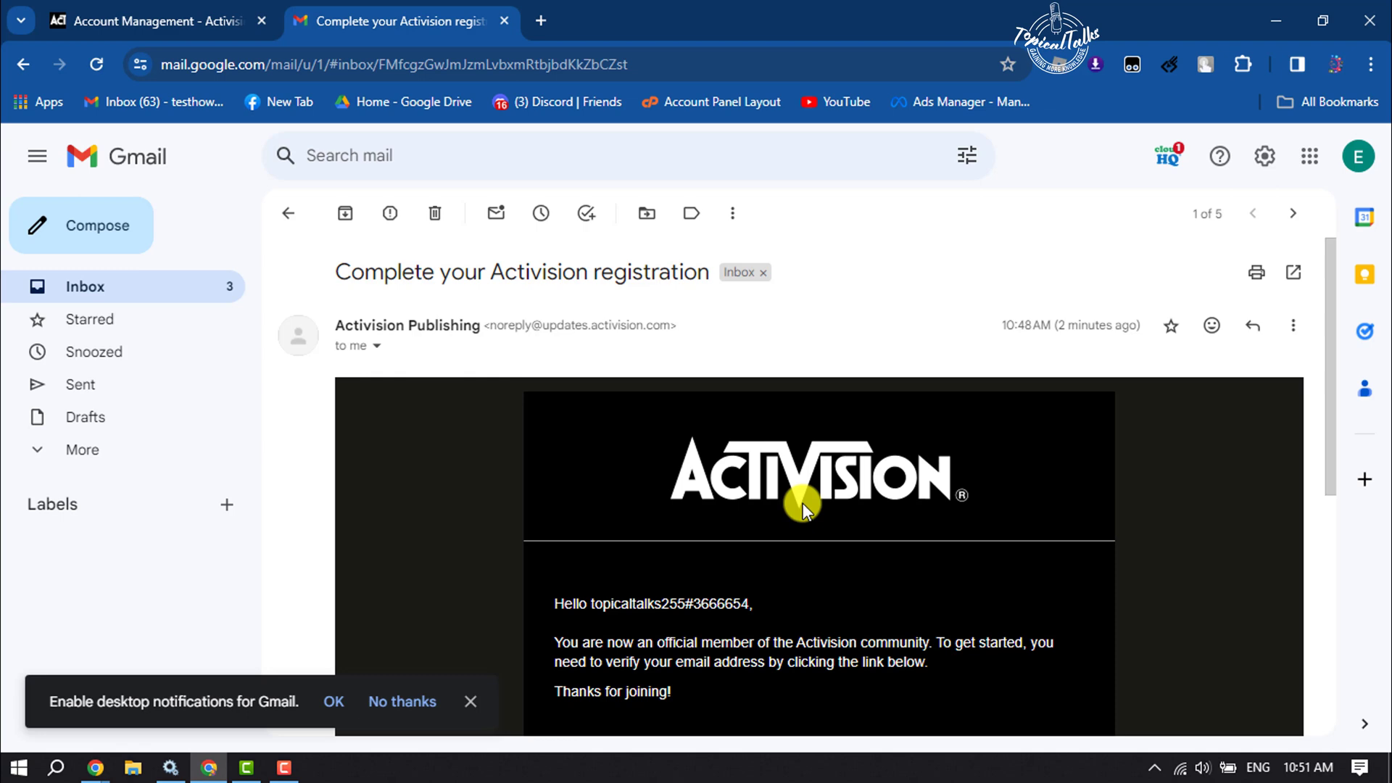
{"action": "scroll", "coordinate": [803, 502], "scroll_direction": "down", "scroll_amount": 3}
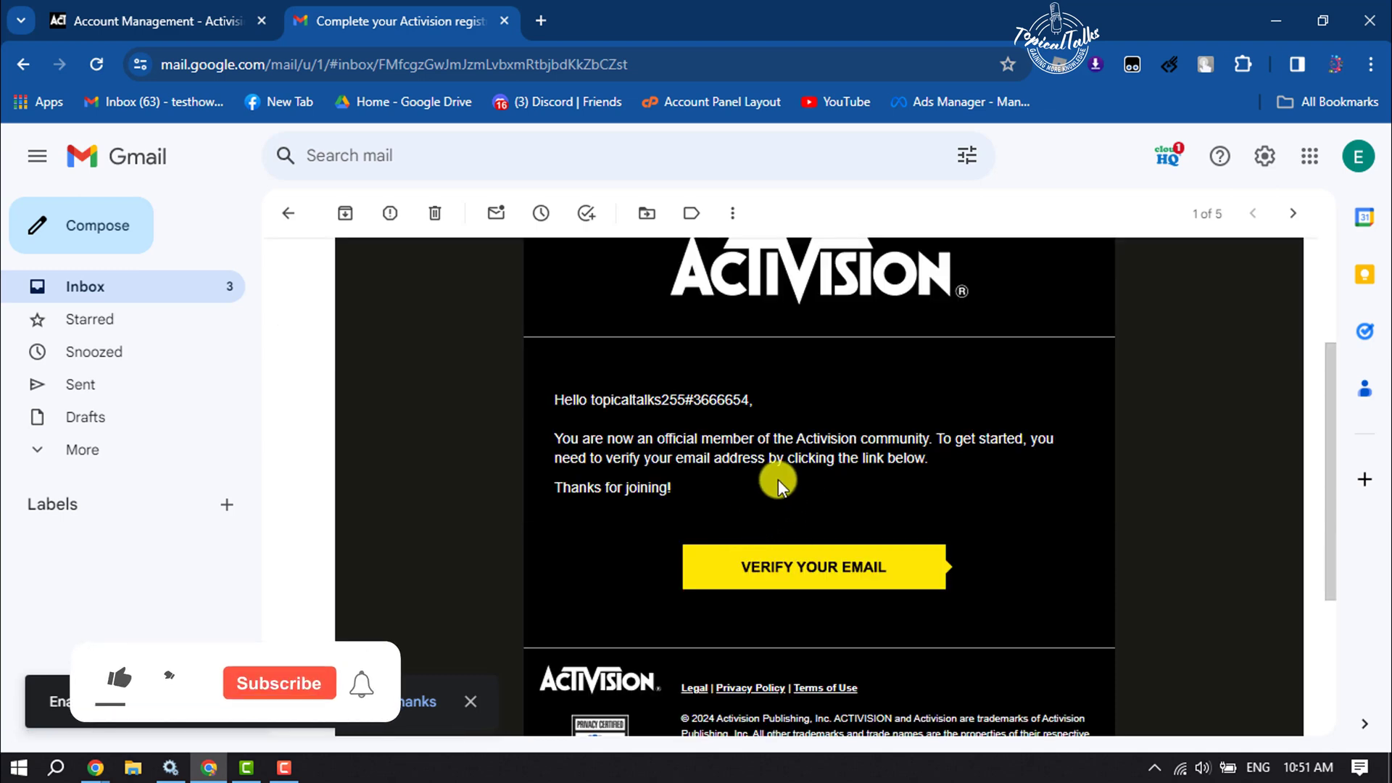
{"action": "left_click", "coordinate": [830, 573]}
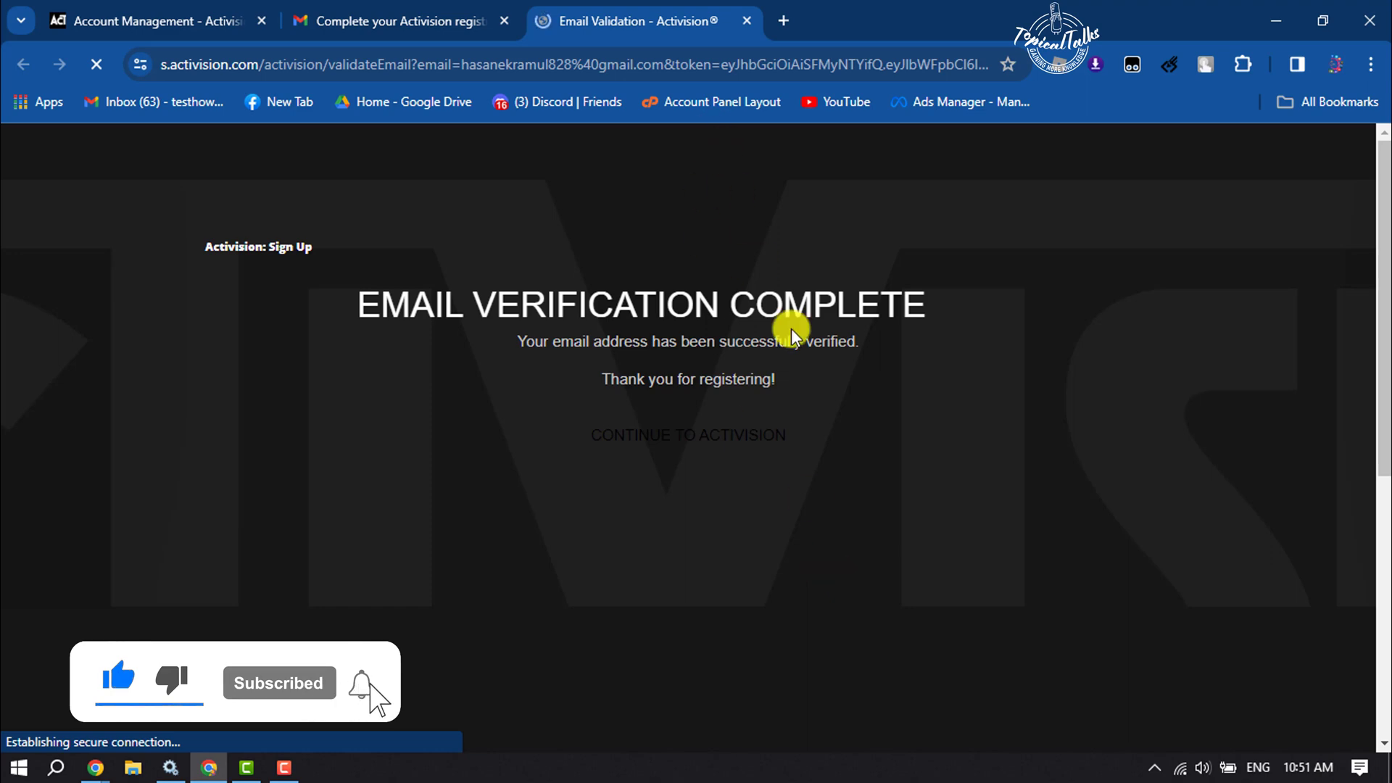
- Close the Email Validation tab with Ctrl+W, returning to the Linked Accounts profile page
{"action": "left_click_drag", "start_coordinate": [404, 354], "coordinate": [789, 367]}
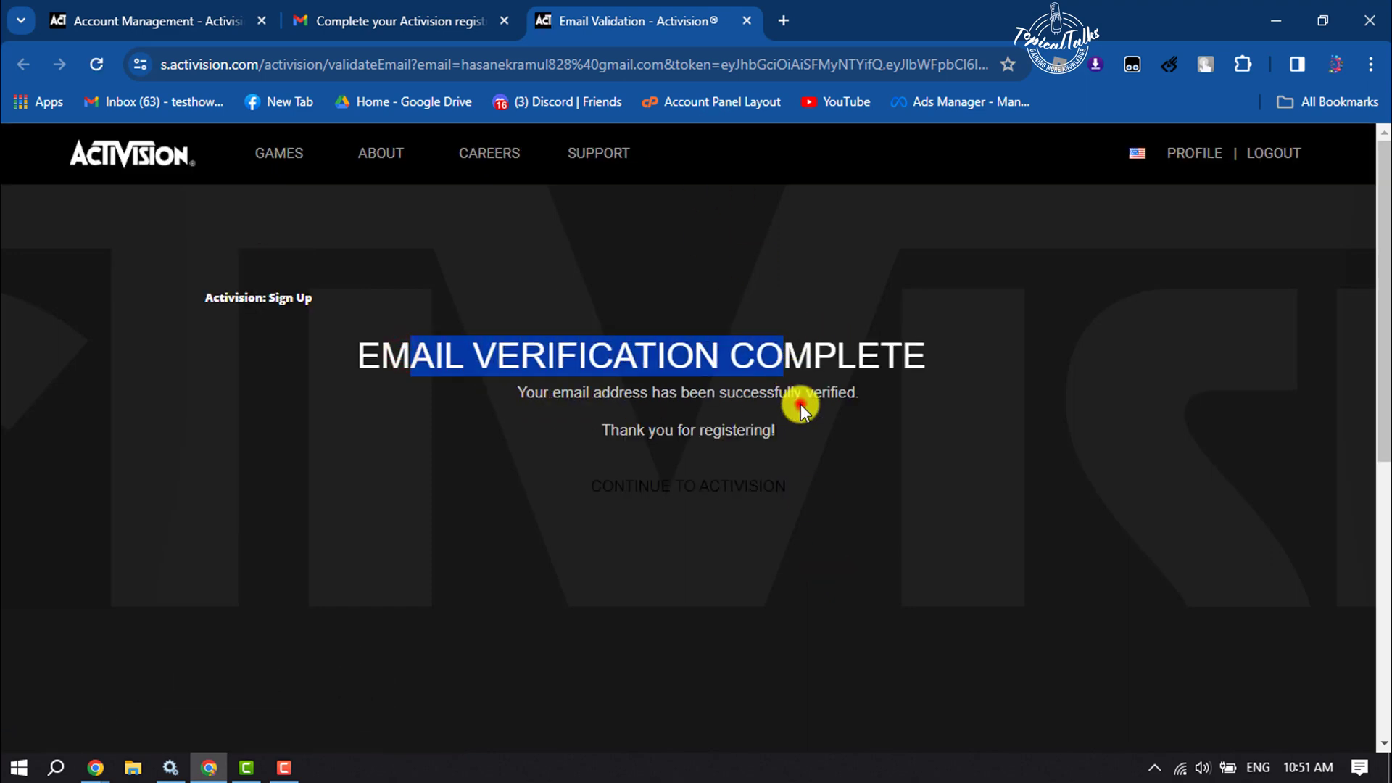
{"action": "key", "text": "ctrl+w"}
{"action": "scroll", "coordinate": [1247, 456], "scroll_direction": "down", "scroll_amount": 10}
{"action": "scroll", "coordinate": [1246, 455], "scroll_direction": "up", "scroll_amount": 10}
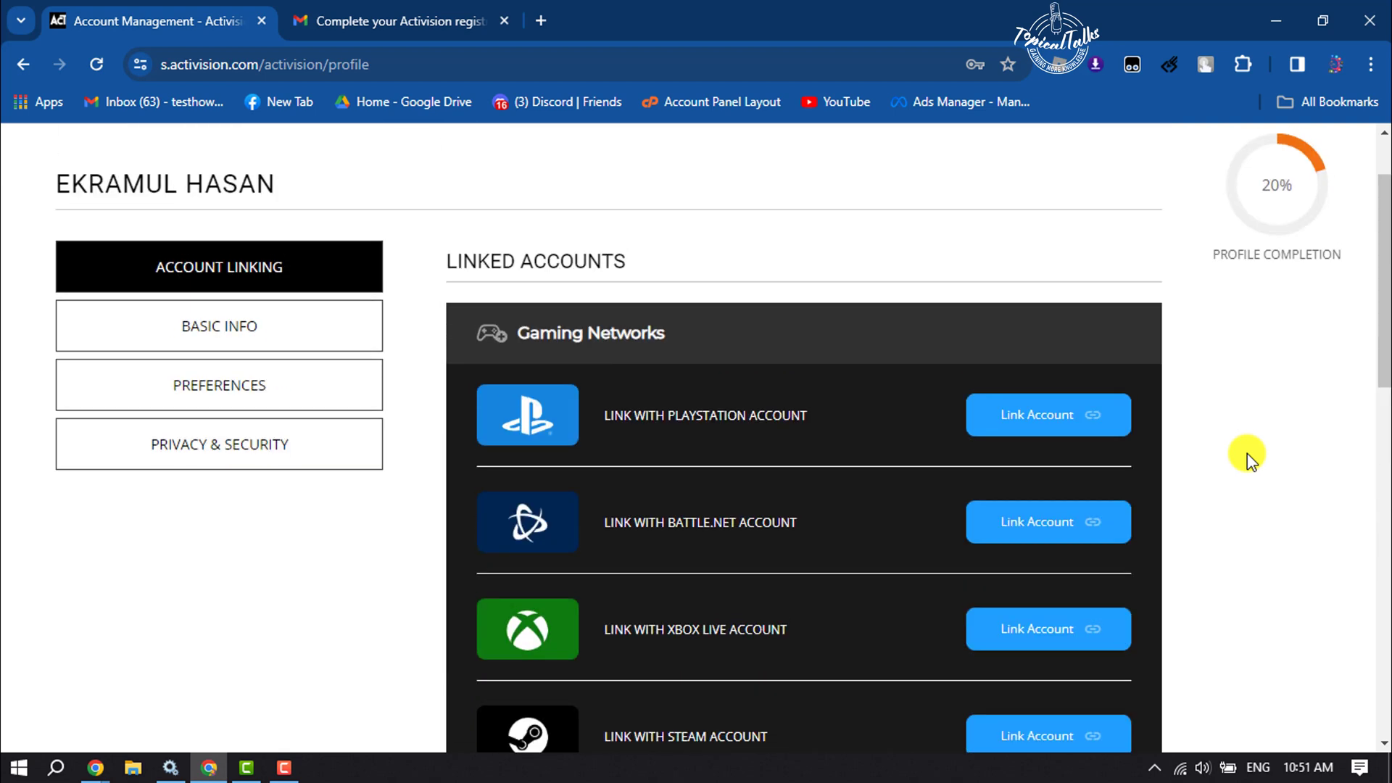